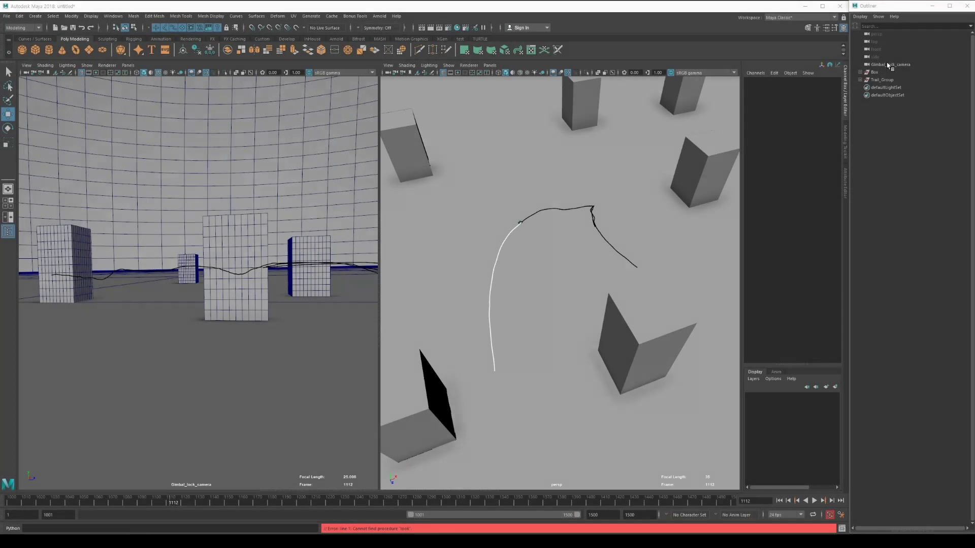
Step: Select Gimbal_lock_camera and preview its path animation by scrubbing and playing the timeline
left_click(888, 65)
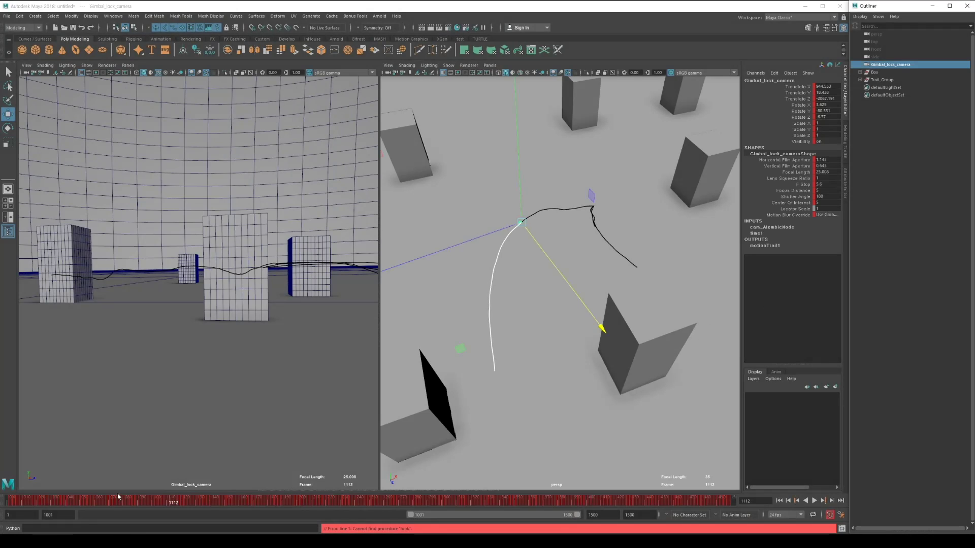
mouse_move(118, 495)
left_mouse_down()
mouse_move(53, 503)
mouse_move(188, 504)
left_mouse_up()
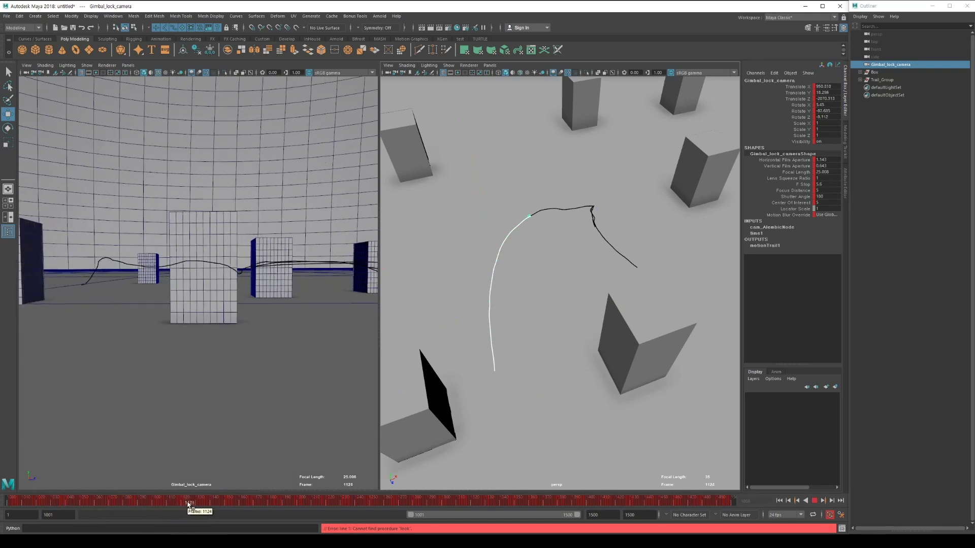
key("alt+v")
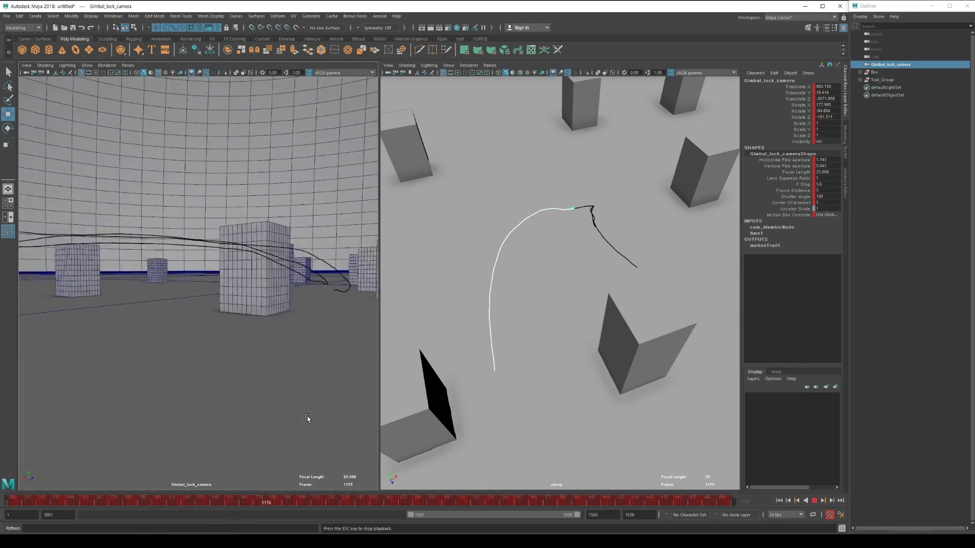
mouse_move(308, 503)
left_mouse_down()
mouse_move(736, 504)
mouse_move(15, 514)
left_mouse_up()
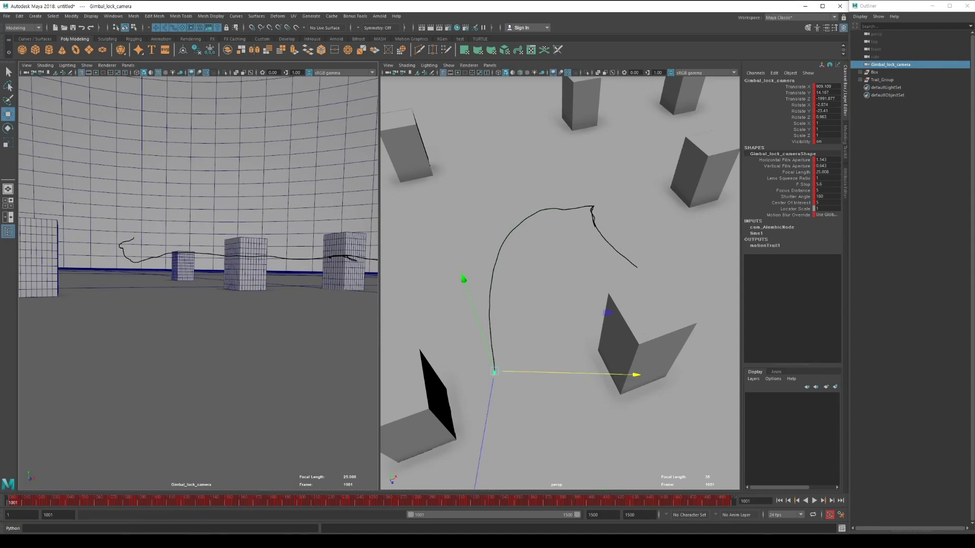
left_click(114, 16)
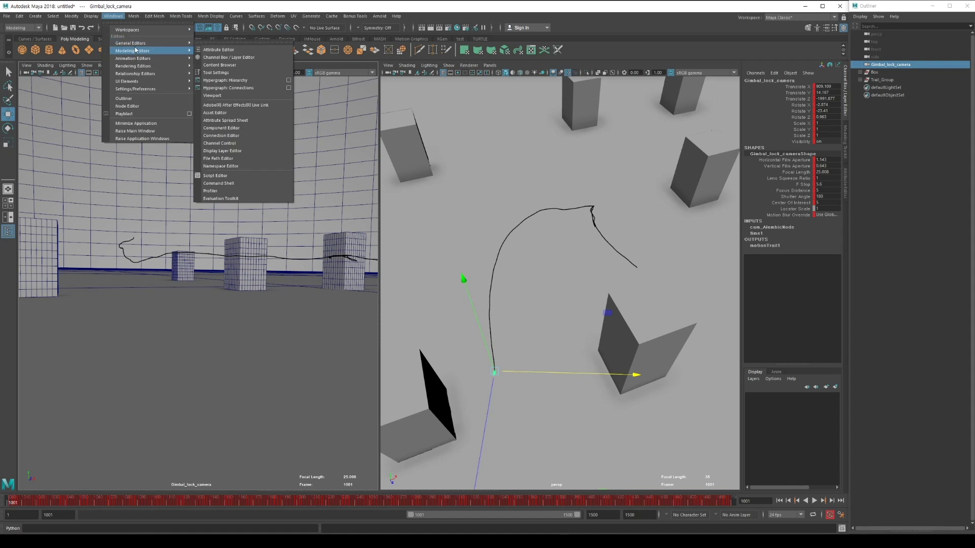
mouse_move(133, 58)
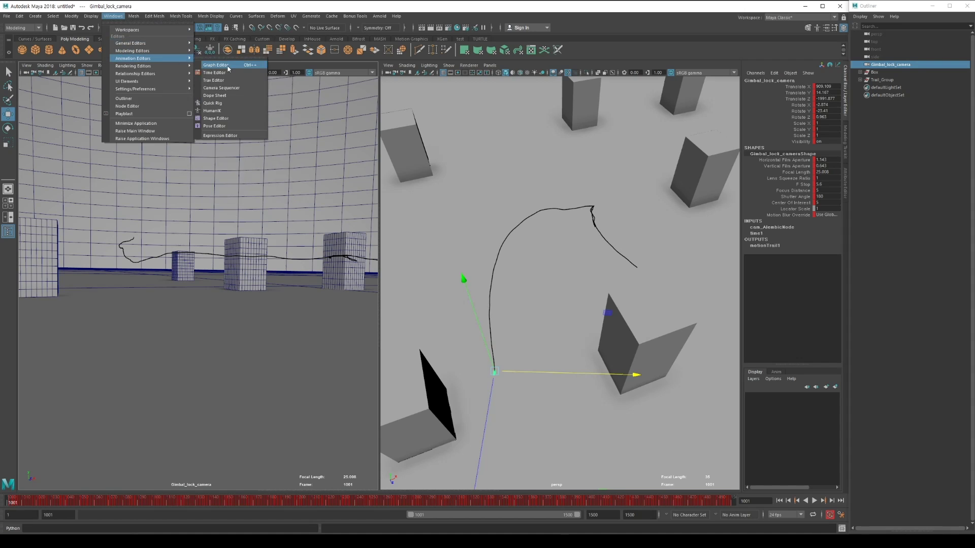
Step: Bring up the Graph Editor and inspect the Rotate X, Rotate Z and Rotate Y curves individually
left_click(228, 66)
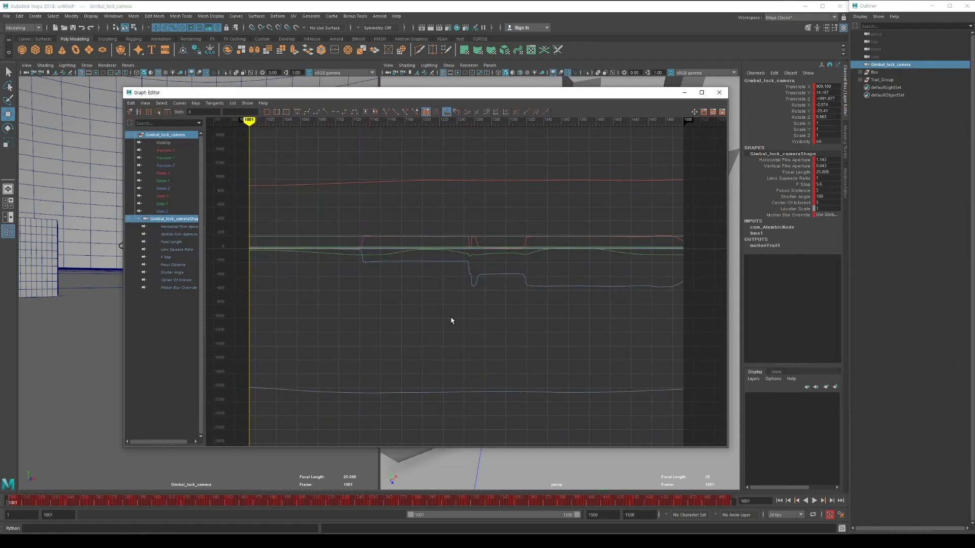
left_click(163, 173)
key("f")
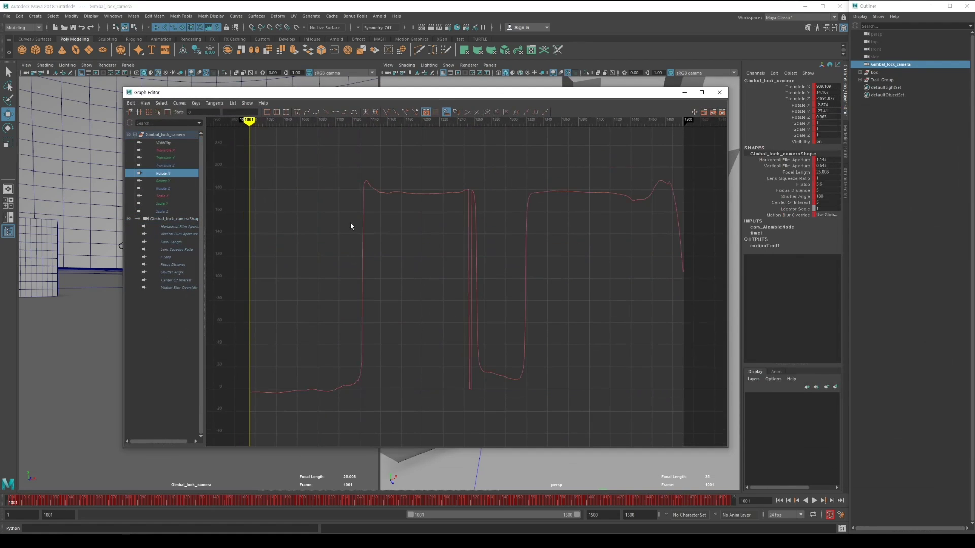
left_click(164, 189)
key("f")
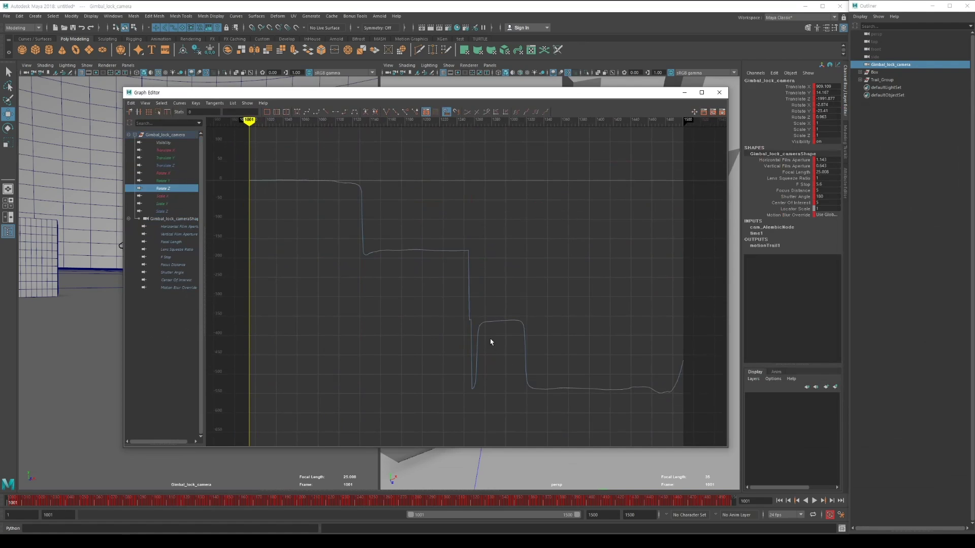
left_click_drag(619, 431, 288, 150)
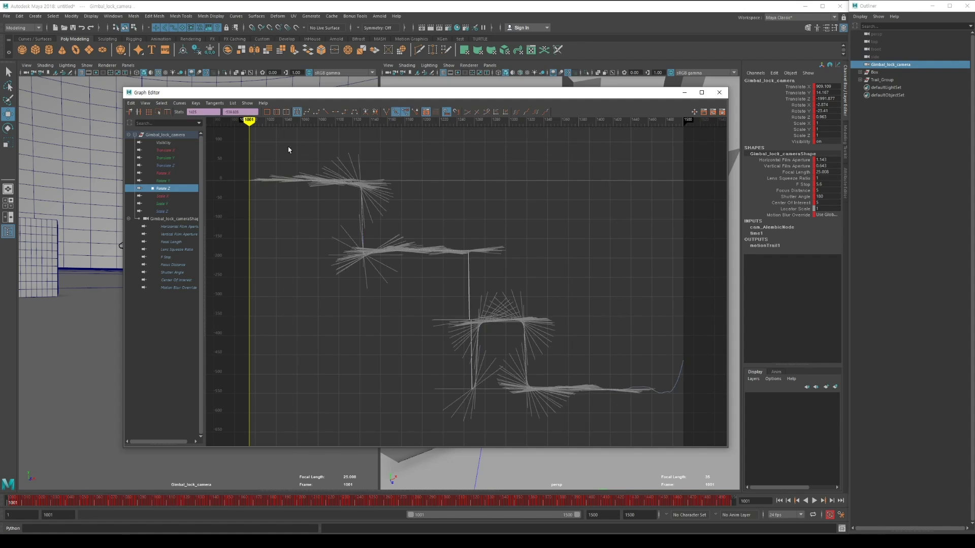
left_click(419, 189)
left_click(170, 180)
key("f")
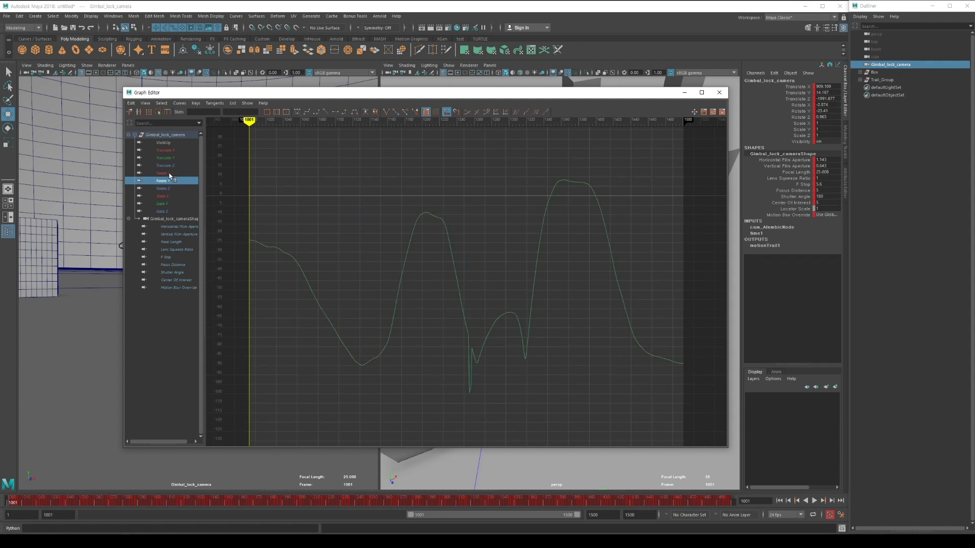
Step: Display Rotate X and Rotate Z together, framed, and shrink the Graph Editor to reveal the viewport
left_click(174, 158)
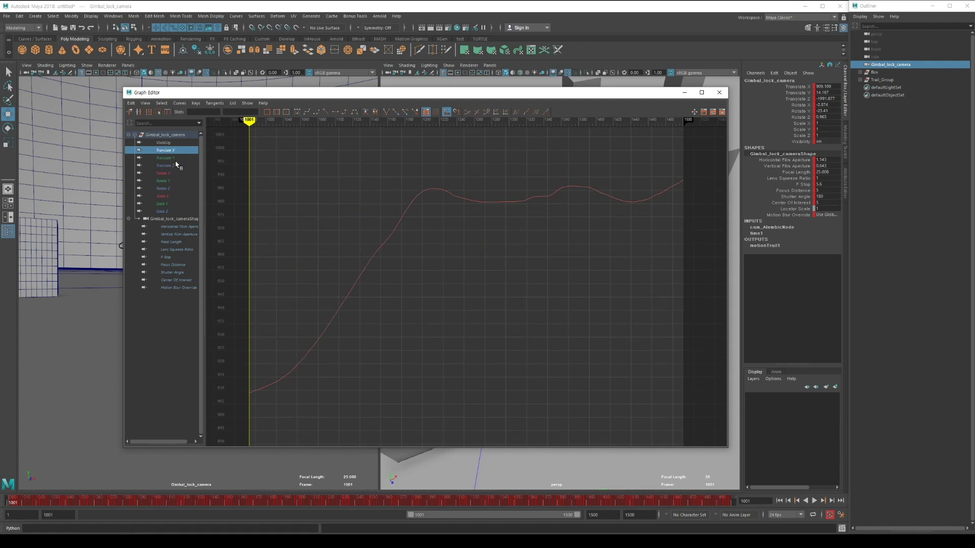
left_click(164, 173)
key("f")
left_click(163, 189, "ctrl")
key("f")
left_click_drag(325, 163, 701, 422)
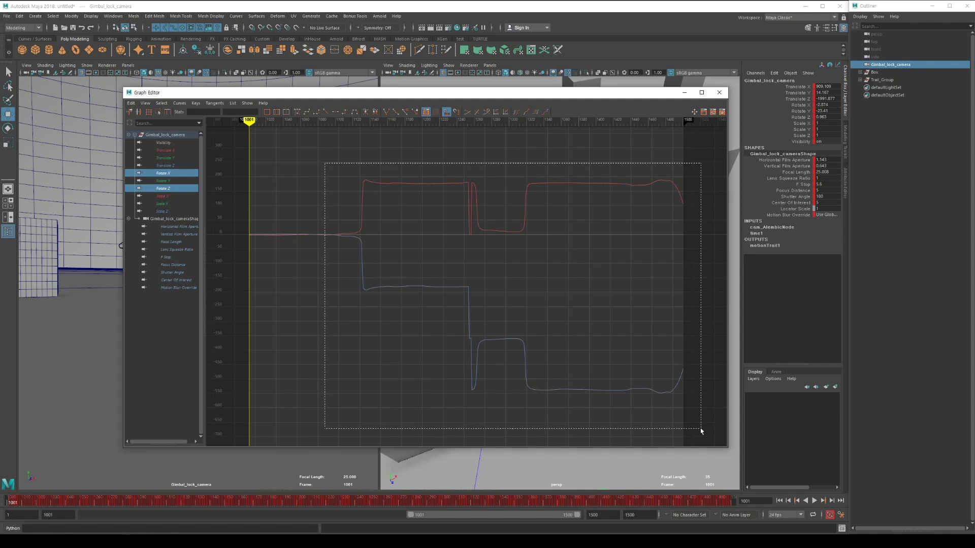
left_click(626, 320)
left_click_drag(184, 92, 335, 135)
left_click_drag(272, 128, 571, 272)
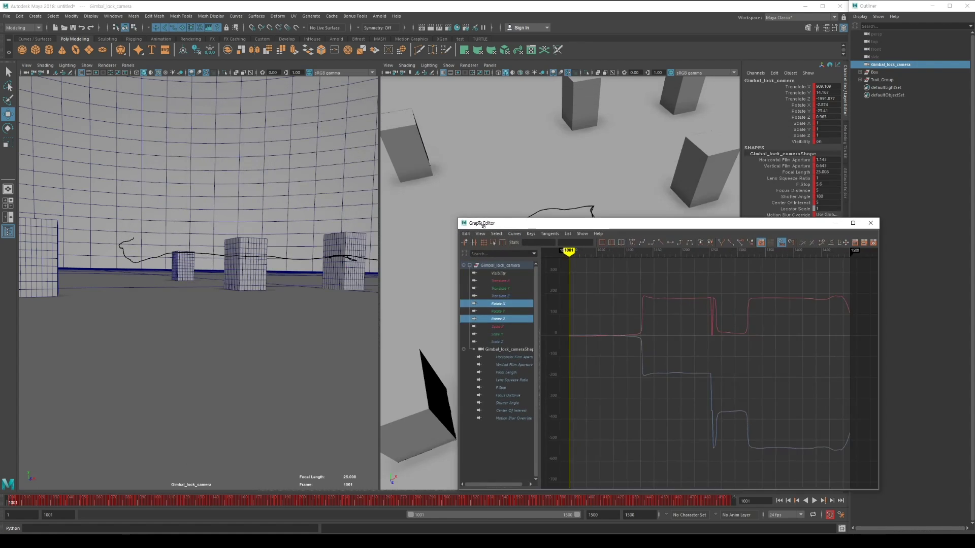
Step: Frame the camera at frame 1131 and step to 1133, where Rotate X and Z flip about 180 degrees
left_click_drag(604, 278, 692, 288)
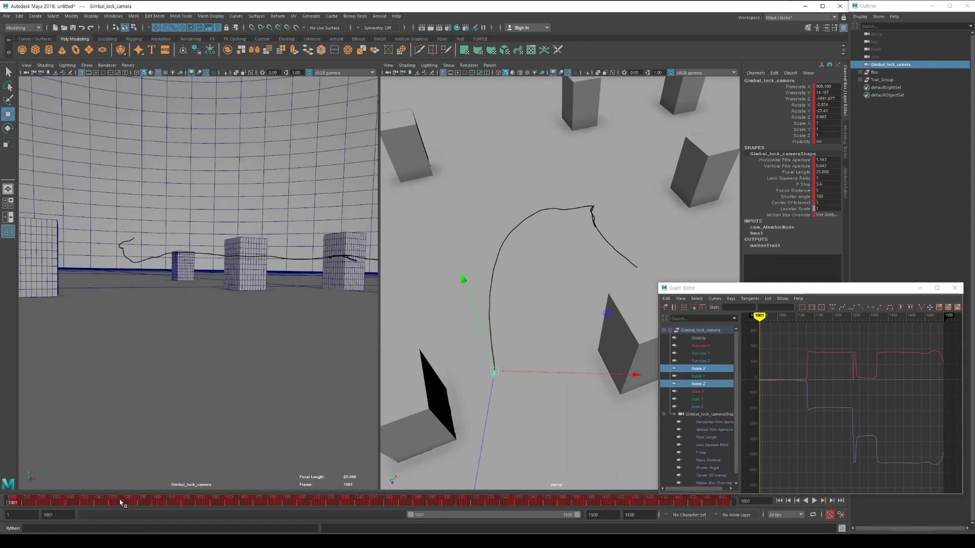
left_click_drag(120, 502, 199, 498)
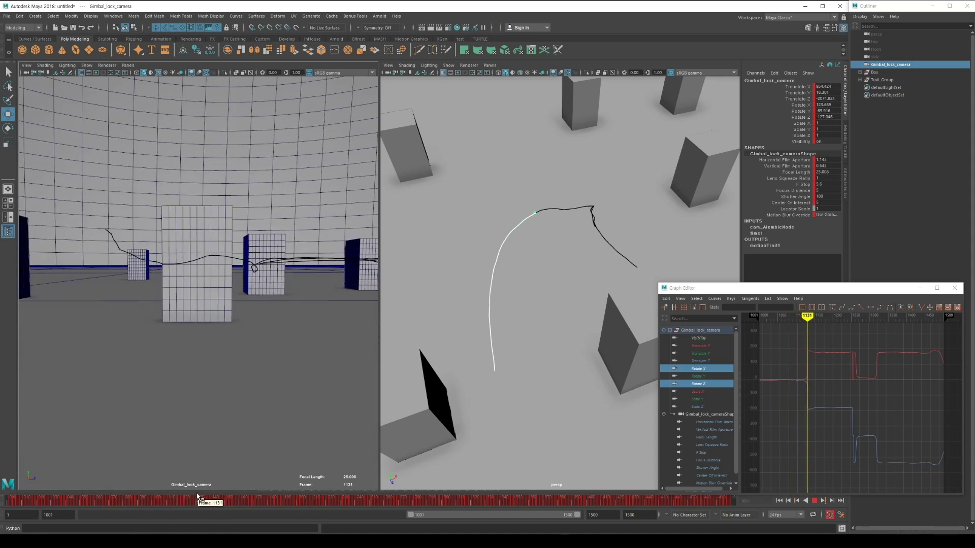
key("f")
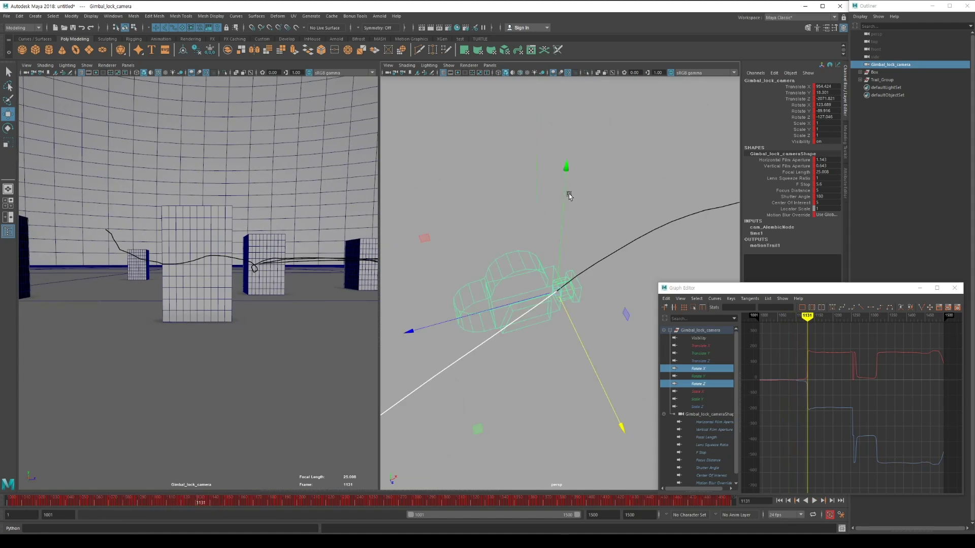
left_click_drag(530, 325, 525, 317, "alt")
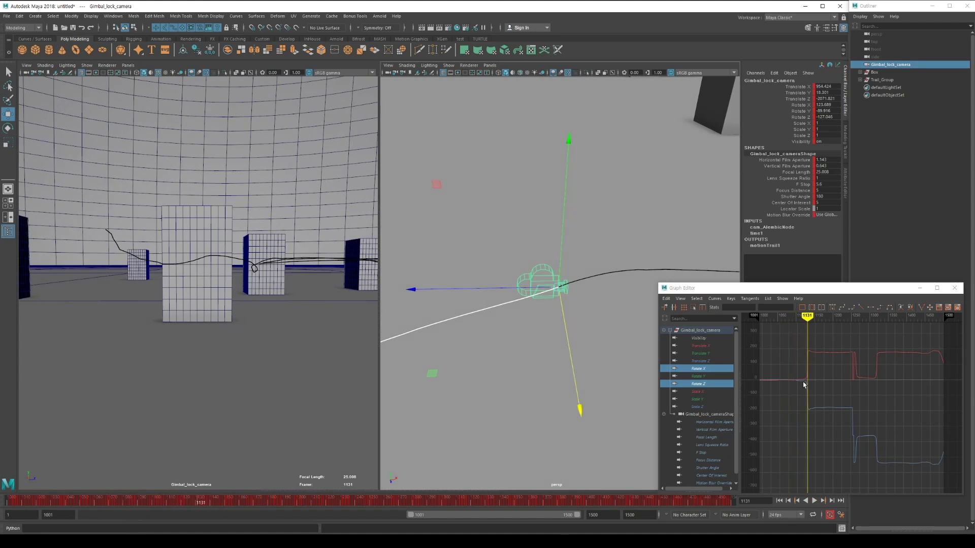
key("f")
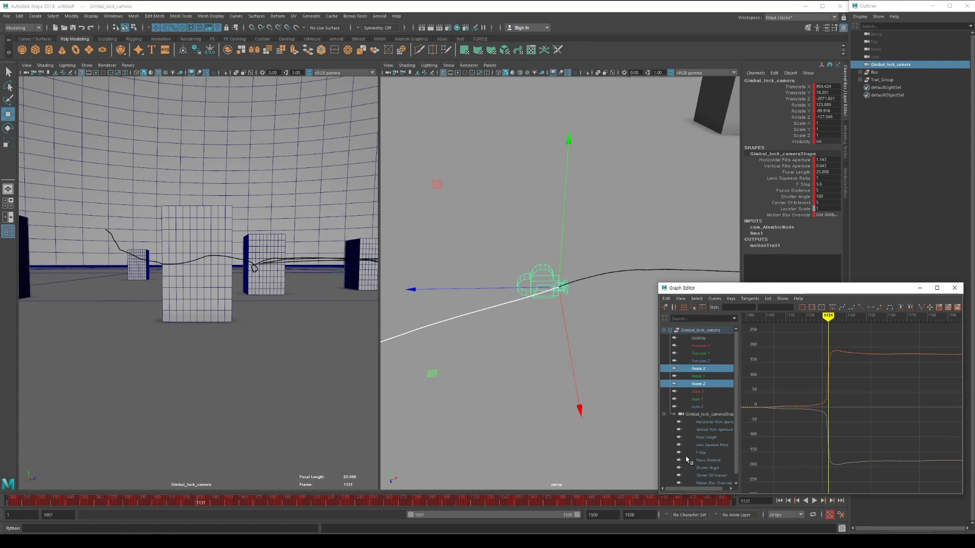
key("alt+v")
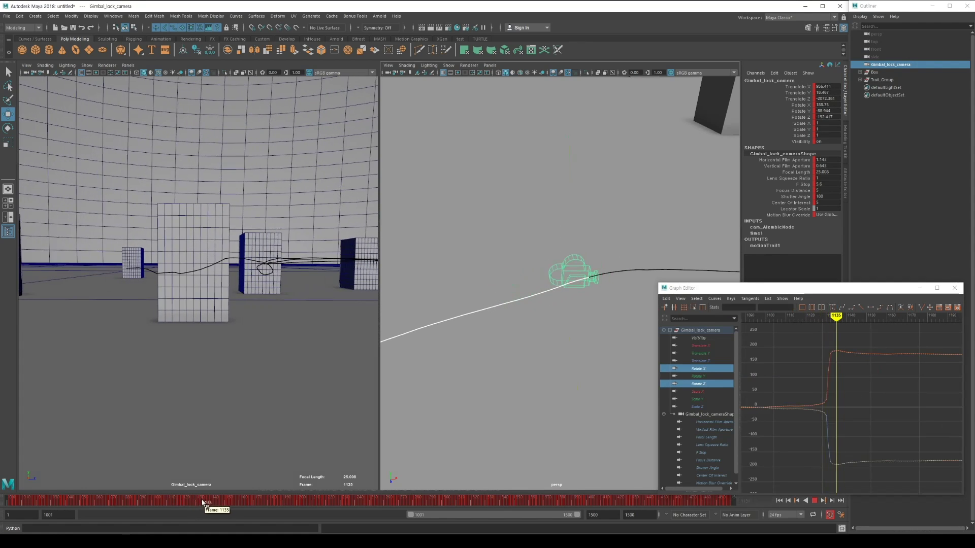
mouse_move(198, 501)
left_mouse_down()
mouse_move(210, 502)
mouse_move(189, 495)
mouse_move(209, 503)
mouse_move(197, 502)
left_mouse_up()
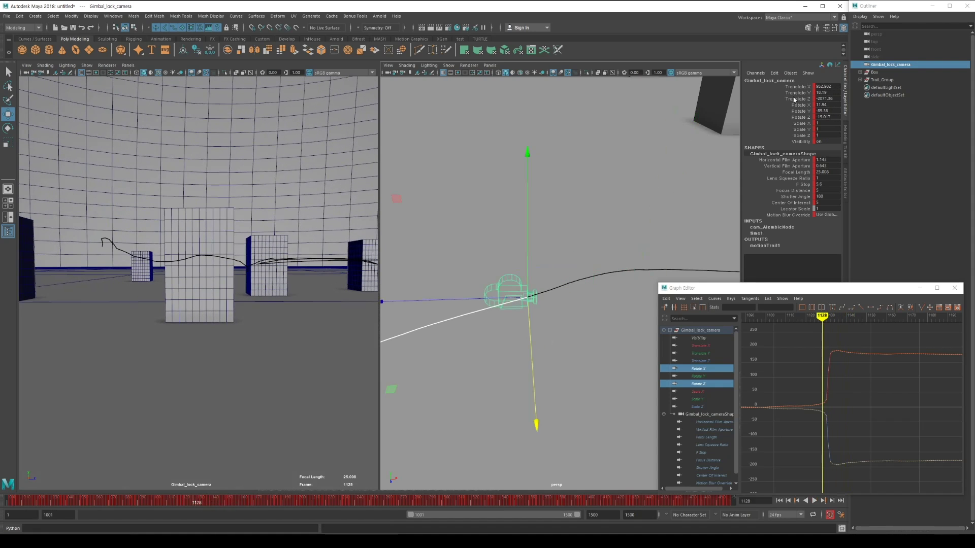
key("alt+period")
key("alt+period")
key("alt+period")
key("alt+period")
key("alt+period")
mouse_move(695, 288)
left_mouse_down()
mouse_move(527, 156)
mouse_move(250, 76)
left_mouse_up()
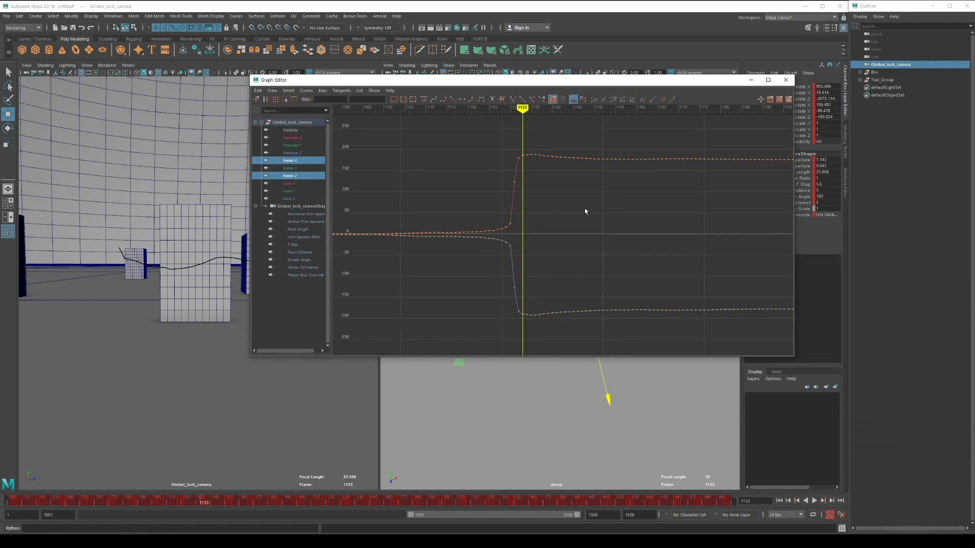
Step: Show and frame all of Gimbal_lock_camera's curves and select every key
key("a")
left_click(292, 122)
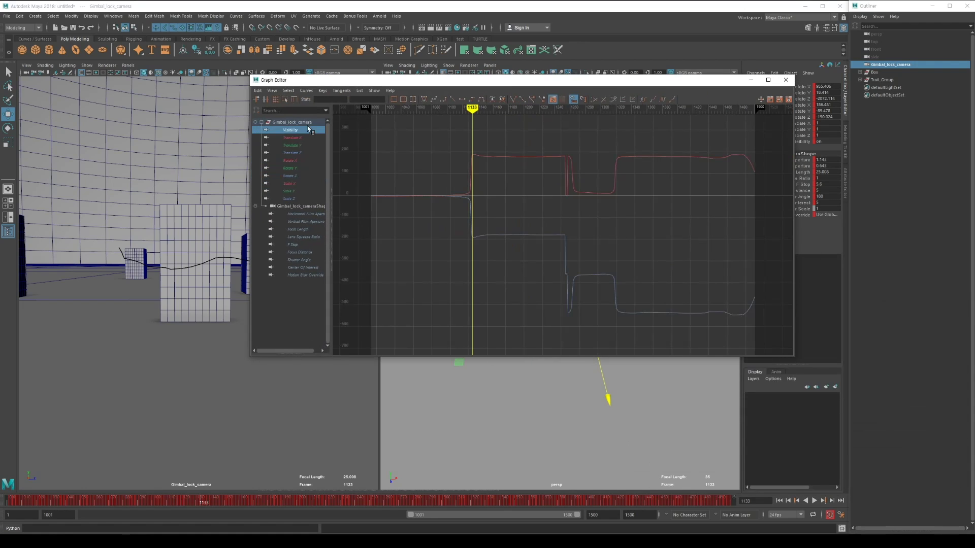
key("a")
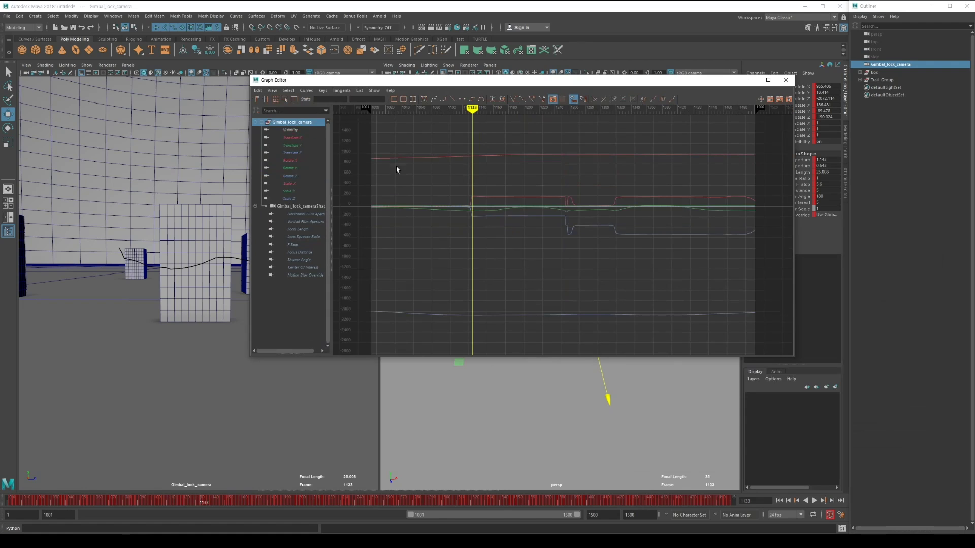
left_click_drag(359, 130, 779, 340)
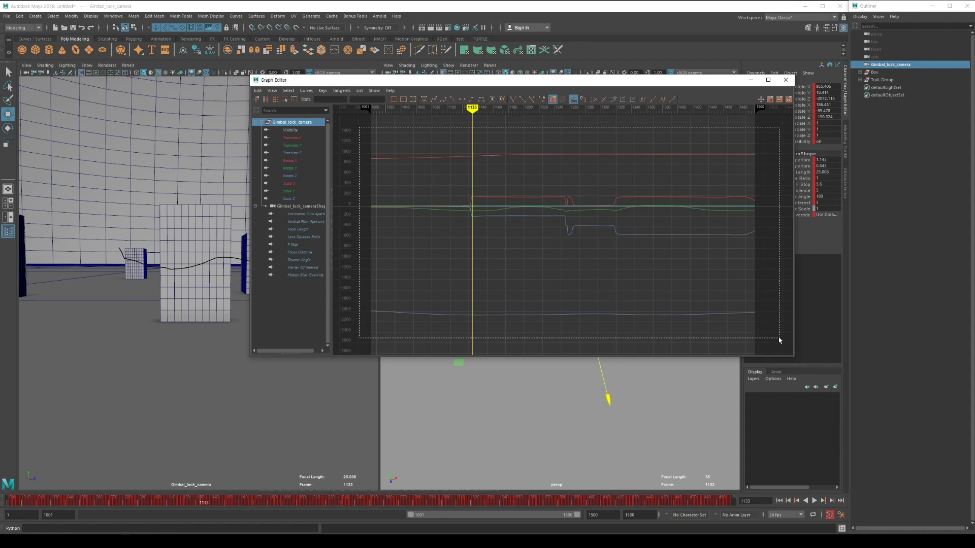
Step: Tear off the Curves menu as a floating window and apply Euler Filter to the selected keys
left_click(305, 90)
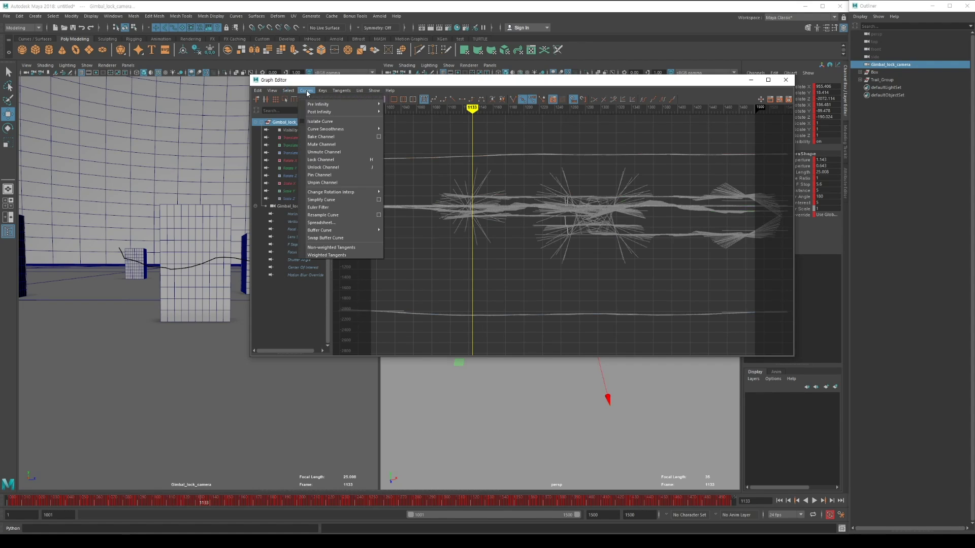
left_click(319, 99)
mouse_move(331, 96)
left_mouse_down()
mouse_move(352, 142)
mouse_move(167, 126)
left_mouse_up()
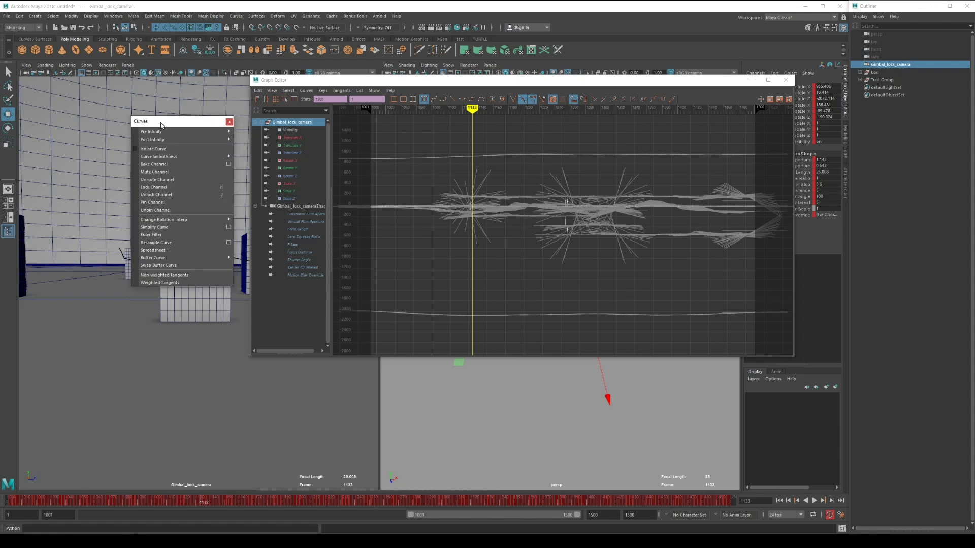
left_click(175, 237)
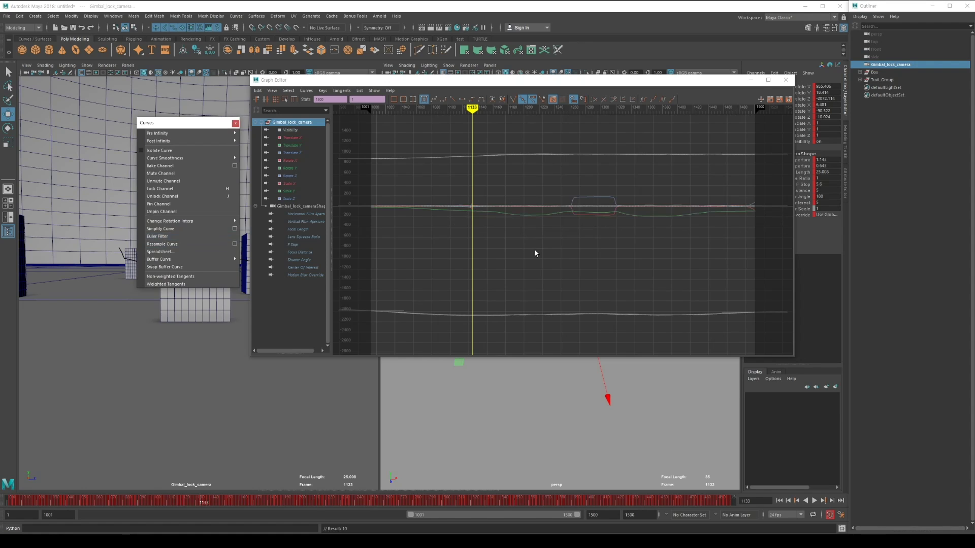
left_click(440, 146)
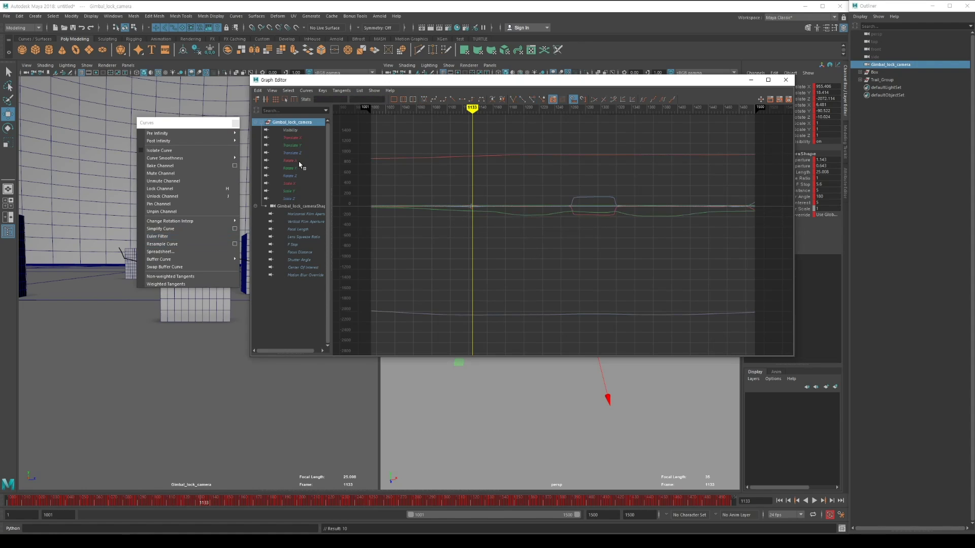
left_click_drag(381, 139, 732, 274)
Step: Isolate and frame the Rotate X curve, moving the current frame back to 1129
key("f")
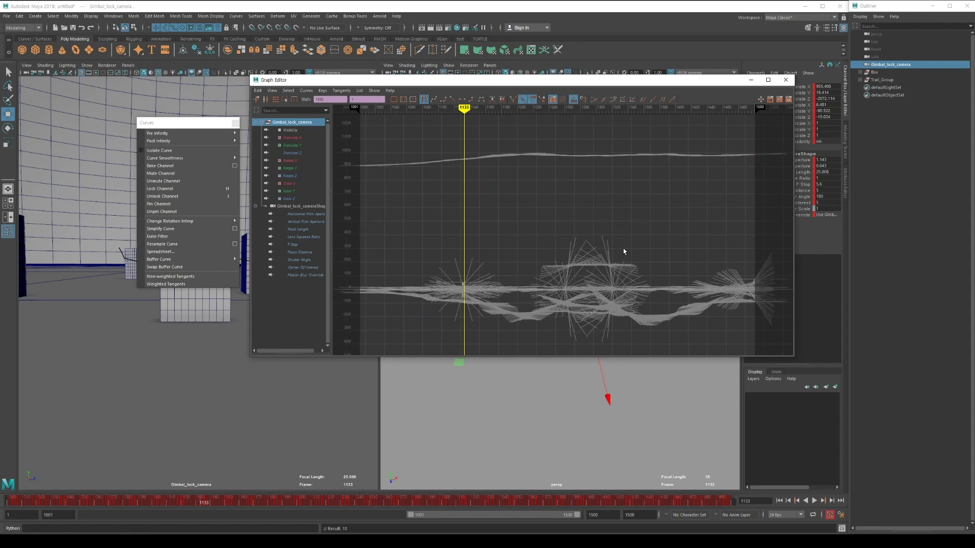
left_click(623, 248)
scroll(579, 229, "up", 3)
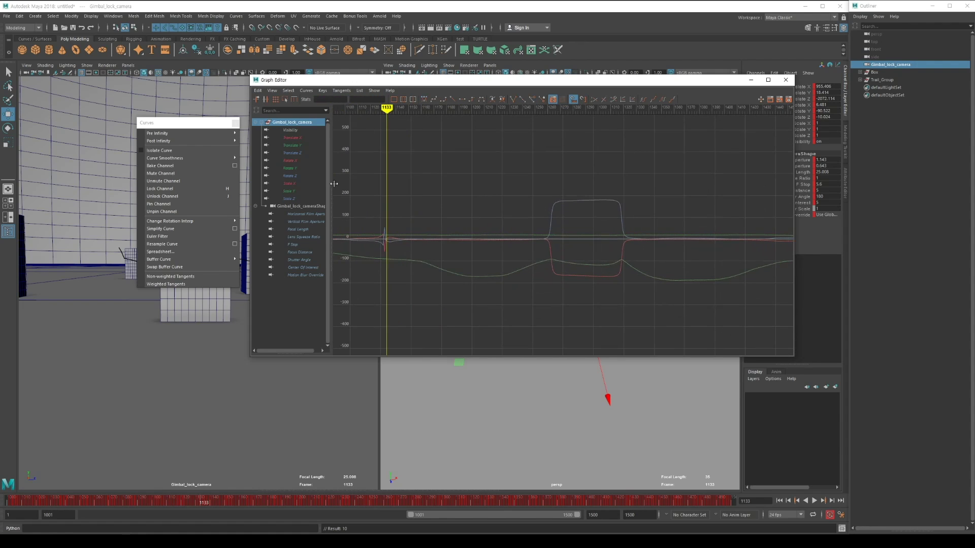
left_click(292, 160)
key("f")
middle_click_drag(498, 218, 503, 249, "alt")
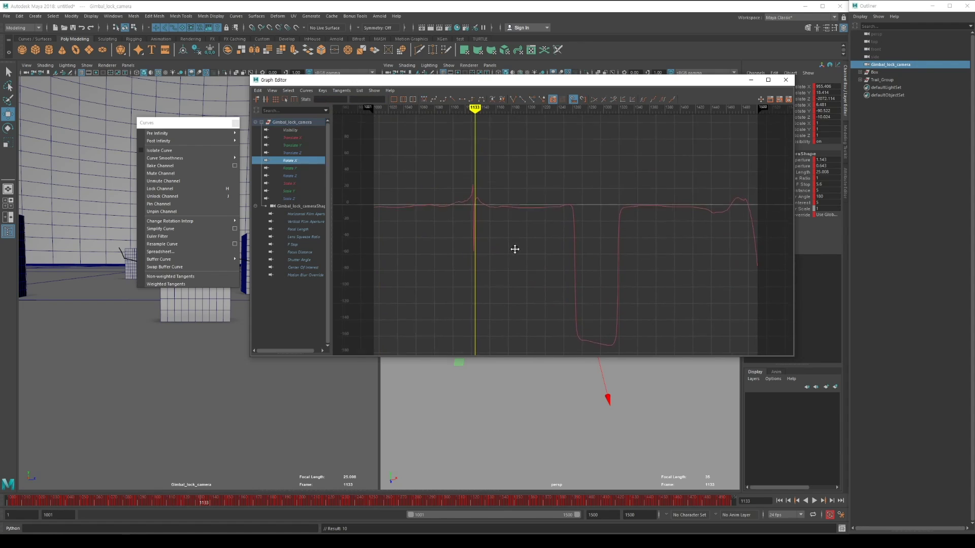
mouse_move(203, 503)
left_mouse_down()
mouse_move(482, 503)
mouse_move(324, 503)
left_mouse_up()
Step: Select all keys on every curve, apply Euler Filter again, and change the key tangents
left_click(303, 122)
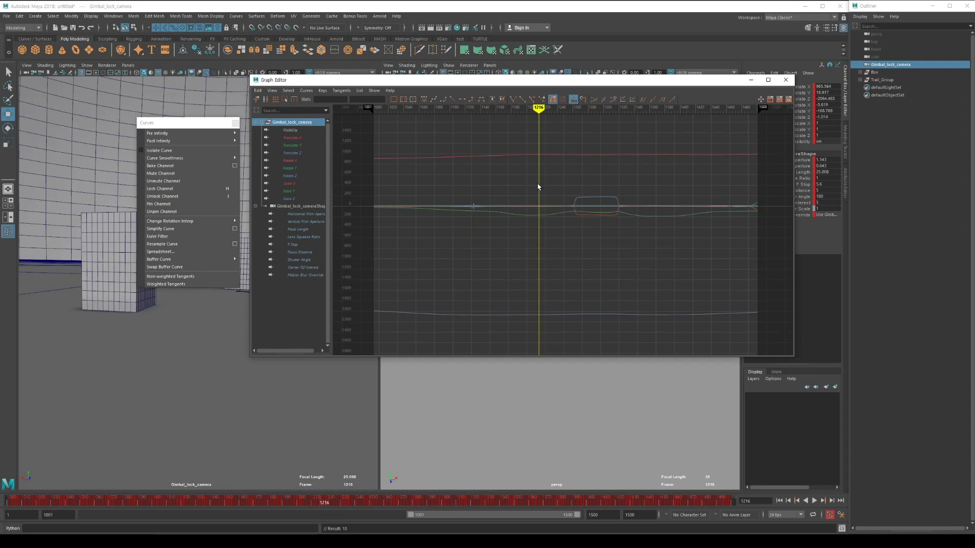
key("a")
left_click_drag(417, 131, 710, 325)
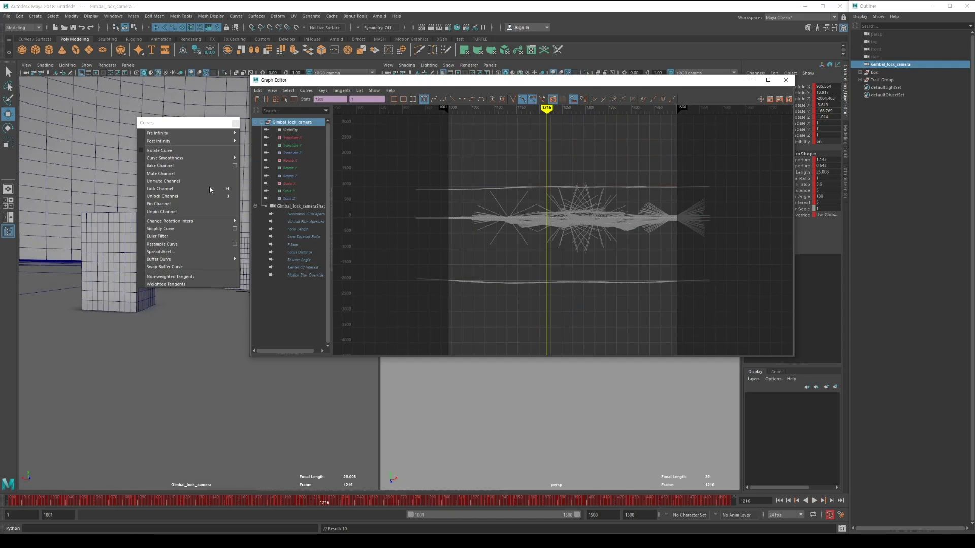
left_click(163, 238)
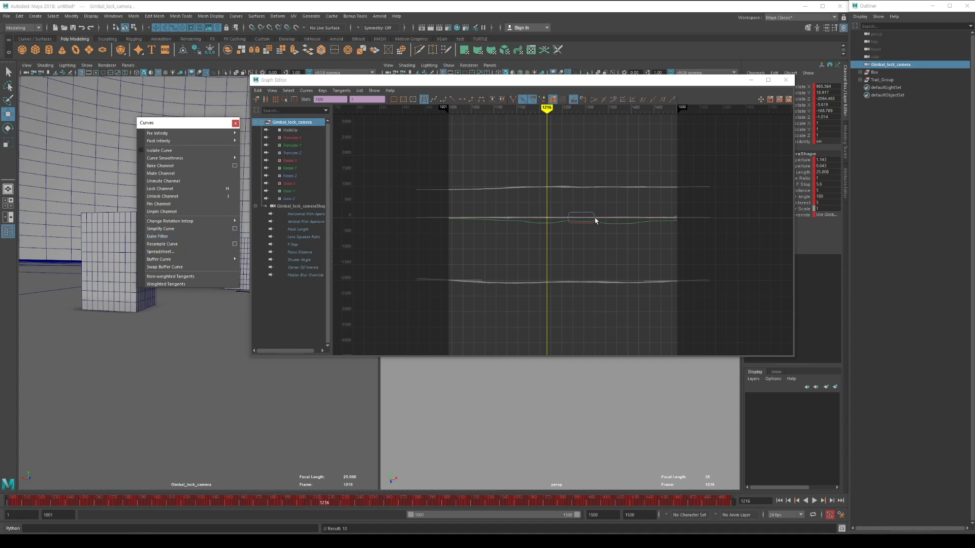
left_click(505, 246)
left_click_drag(413, 157, 688, 320)
left_click(213, 236)
left_click(485, 248)
Step: Inspect the keys around frames 1098–1166, isolating the Rotate Z curve near its peak
left_click_drag(503, 216, 525, 242)
key("f")
left_click_drag(544, 147, 570, 176)
left_click(290, 176)
left_click_drag(513, 191, 576, 250)
left_click(597, 264)
Step: Zoom in on the Rotate Z spike and check a range of its keys
scroll(472, 143, "up", 5)
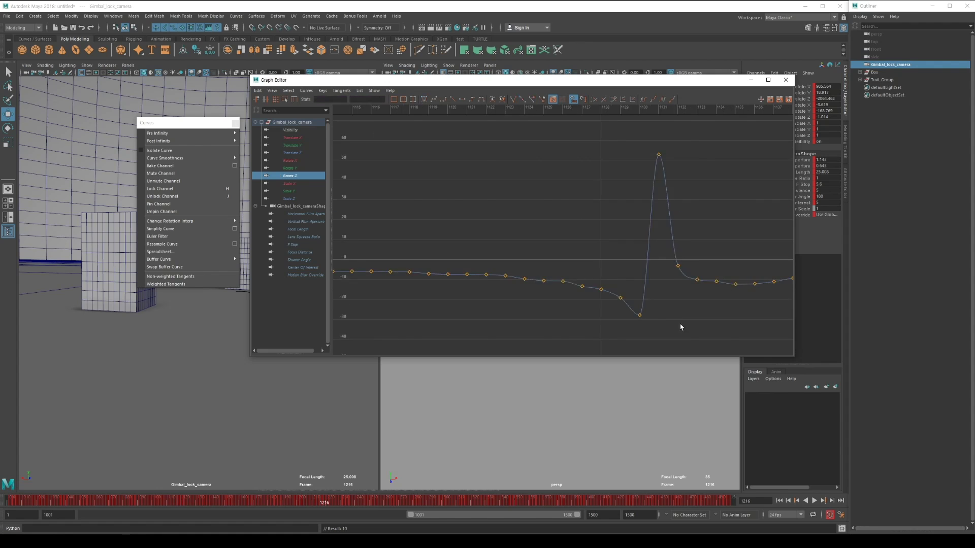
key("a")
right_click_drag(506, 291, 552, 297, "alt")
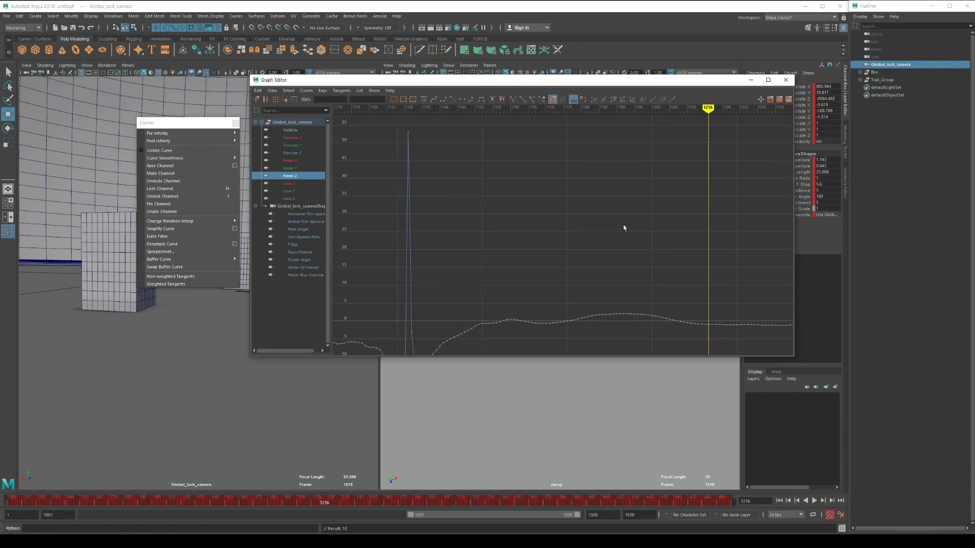
middle_click_drag(552, 297, 572, 300, "alt")
left_click_drag(597, 333, 436, 120)
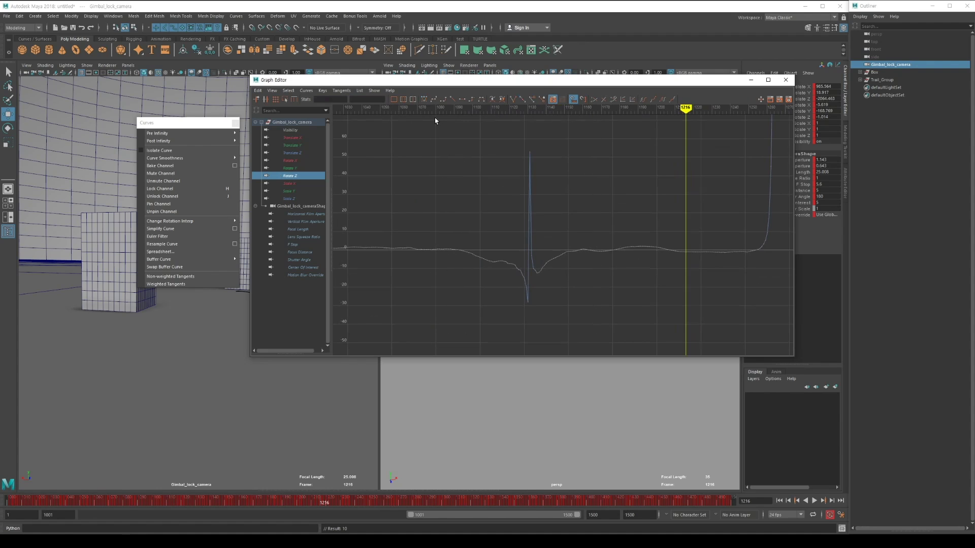
left_click(609, 208)
Step: Frame all the camera's curves, close the floating Curves window, and minimize the Graph Editor
key("a")
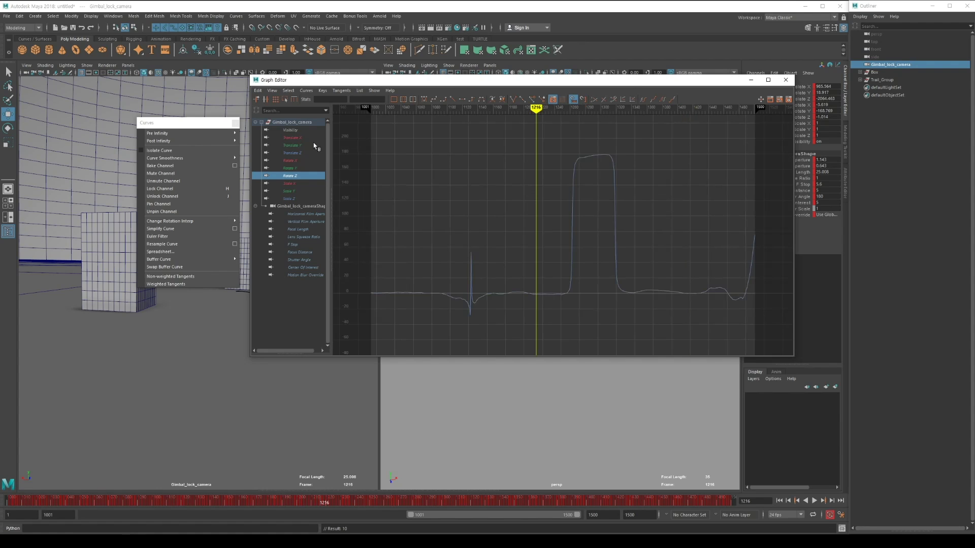
left_click(292, 122)
key("a")
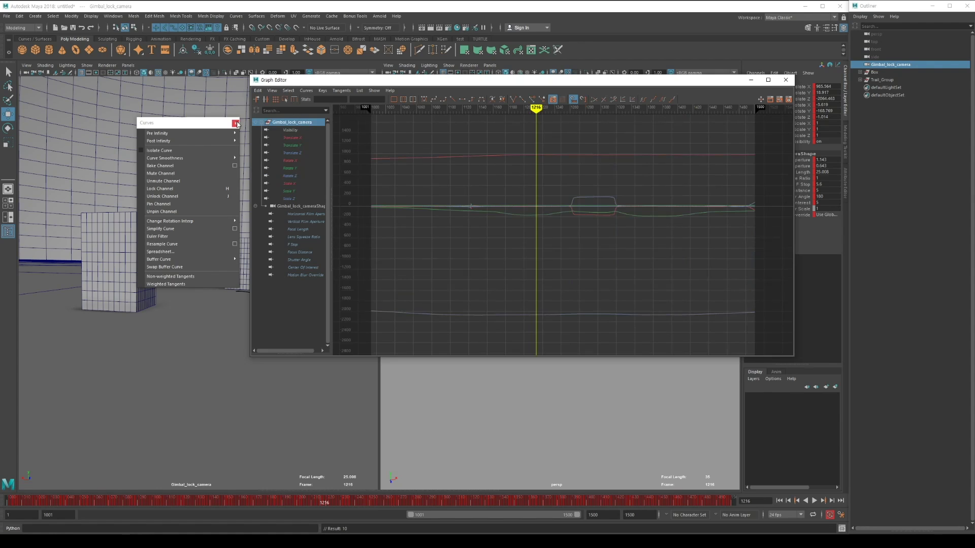
left_click(235, 123)
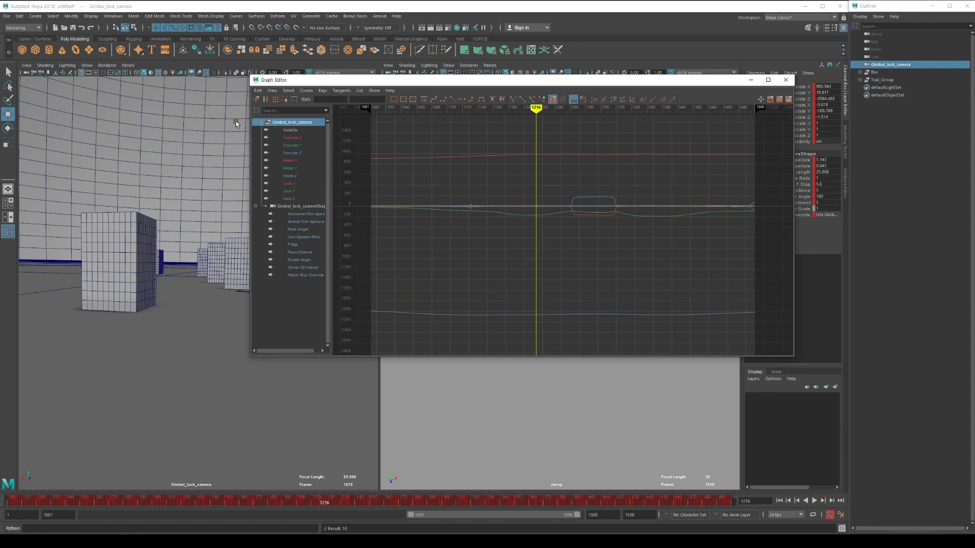
left_click(751, 80)
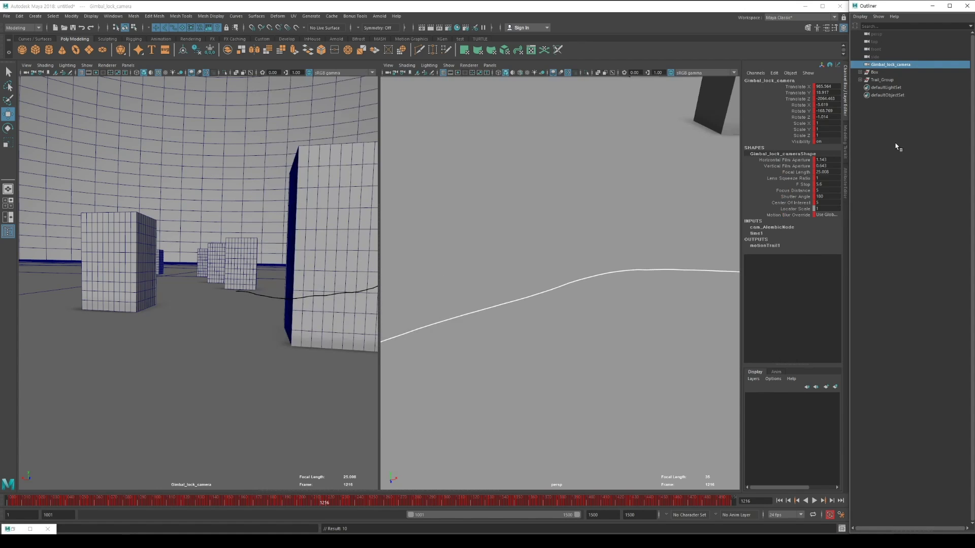
Step: Duplicate Gimbal_lock_camera with Ctrl+D into Gimbal_lock_camera1, then show the original's Attribute Editor
left_click(886, 65)
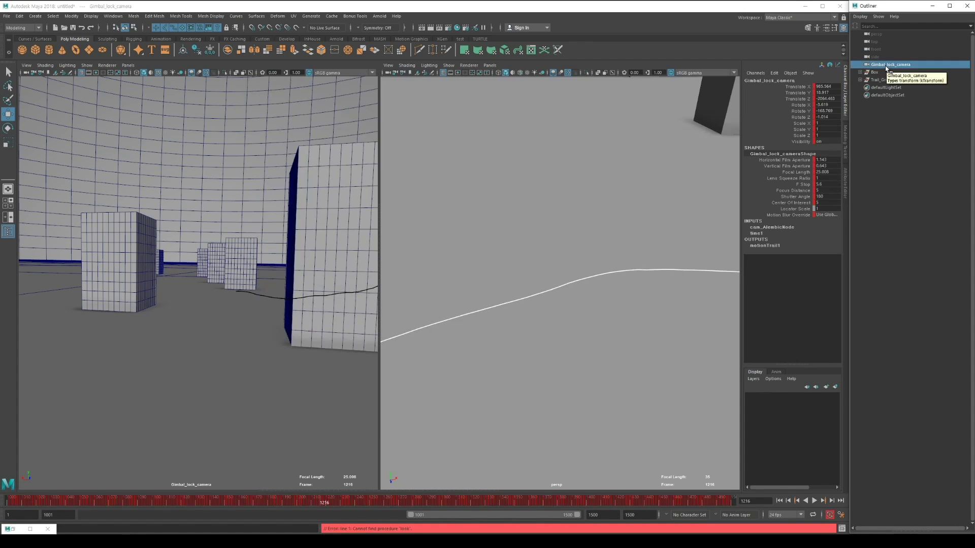
key("ctrl+d")
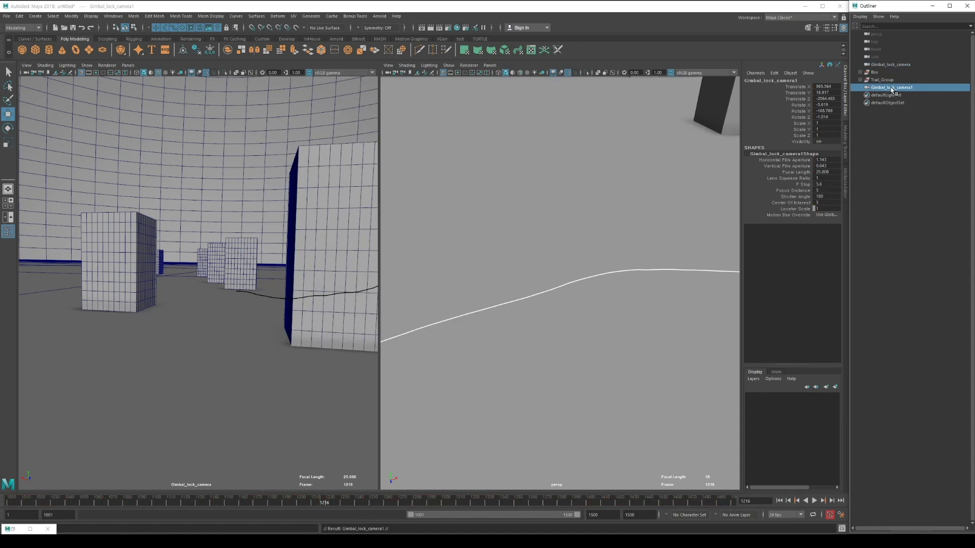
left_click(882, 67)
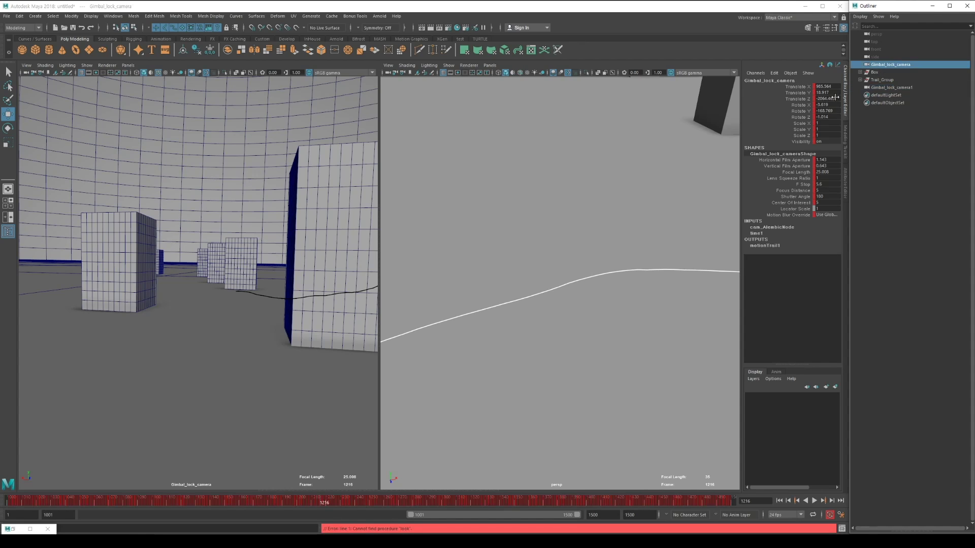
left_click(845, 182)
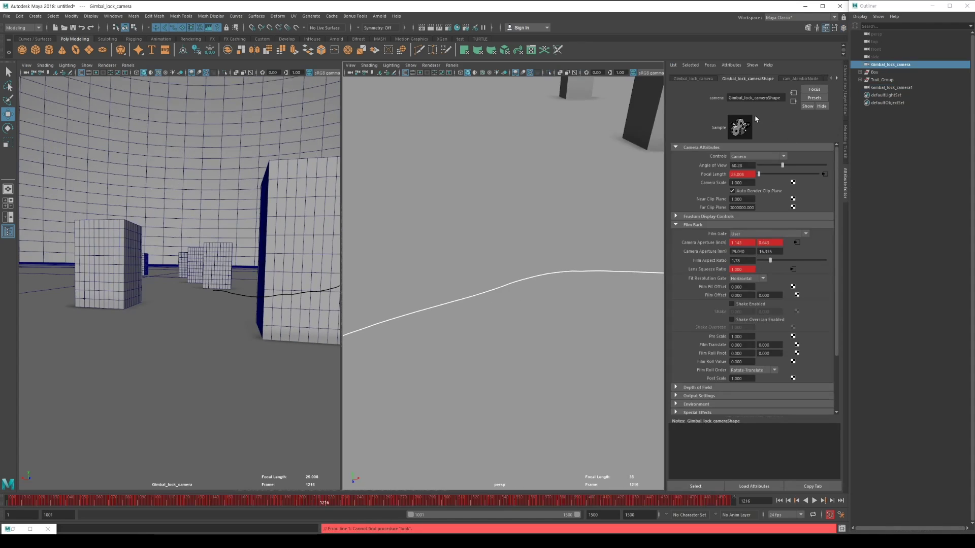
Step: Frame and orbit the cameras, test-moving Gimbal_lock_camera1 and undoing each move
key("f")
left_click_drag(538, 266, 579, 283, "alt")
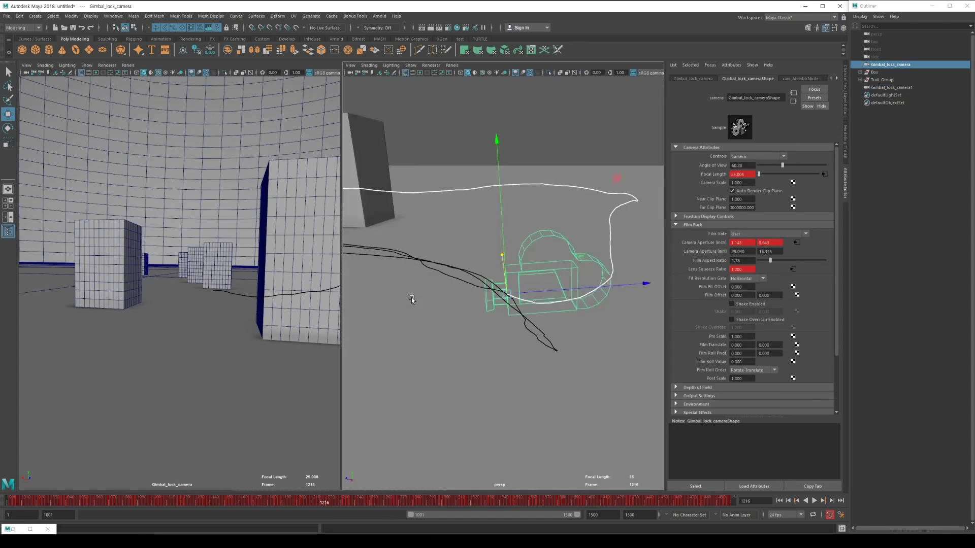
left_click(895, 88)
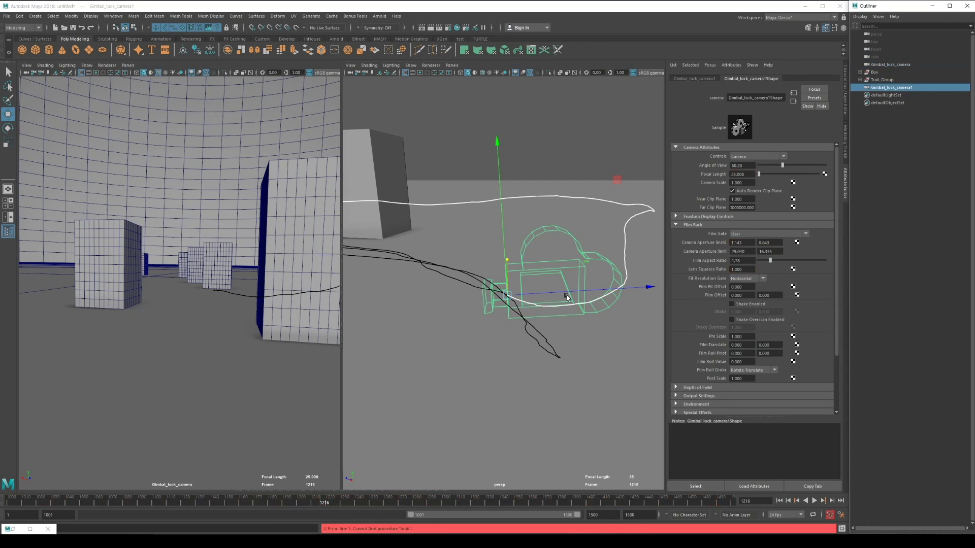
left_click_drag(567, 297, 504, 292)
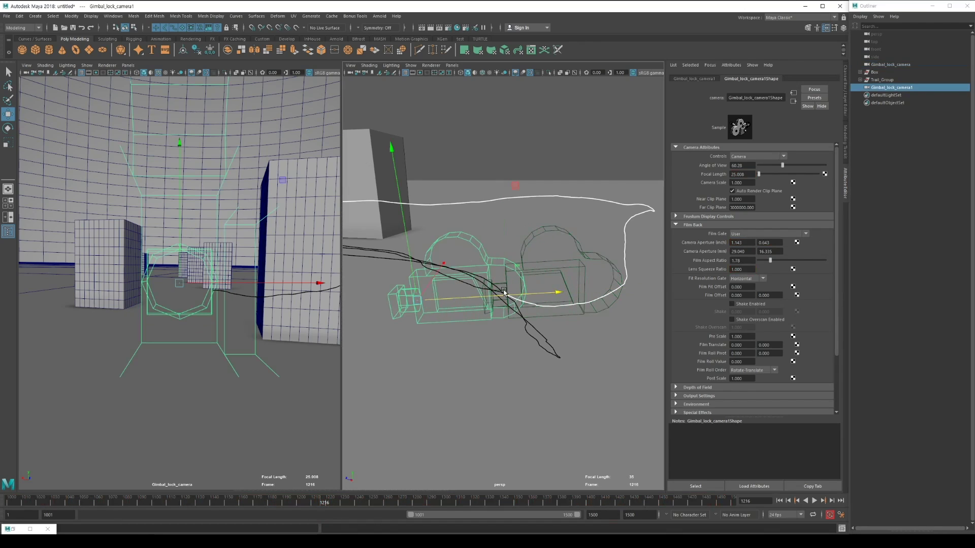
key("ctrl+z")
mouse_move(512, 270)
left_mouse_down()
mouse_move(512, 213)
mouse_move(591, 221)
mouse_move(578, 233)
left_mouse_up()
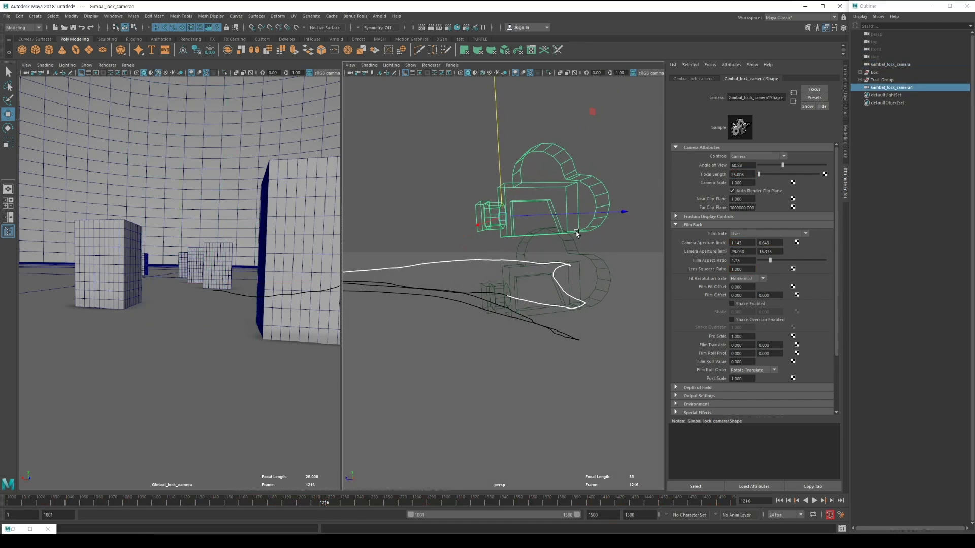
key("ctrl+z")
Step: Show the original Gimbal_lock_camera's transform attributes, with Rotate Order xyz
mouse_move(596, 250)
left_mouse_down("alt")
mouse_move(587, 269)
mouse_move(596, 263)
mouse_move(568, 261)
mouse_move(569, 275)
left_mouse_up("alt")
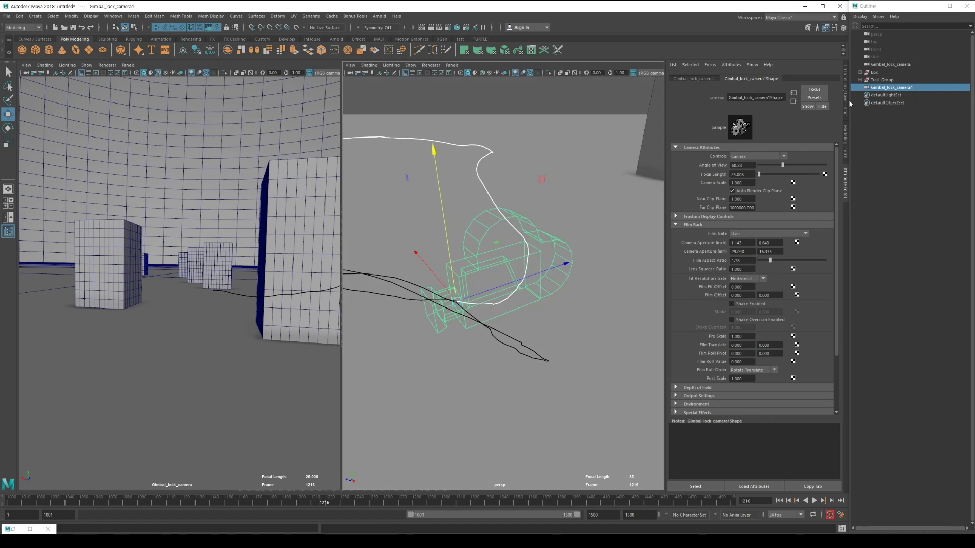
left_click(890, 65)
left_click(704, 80)
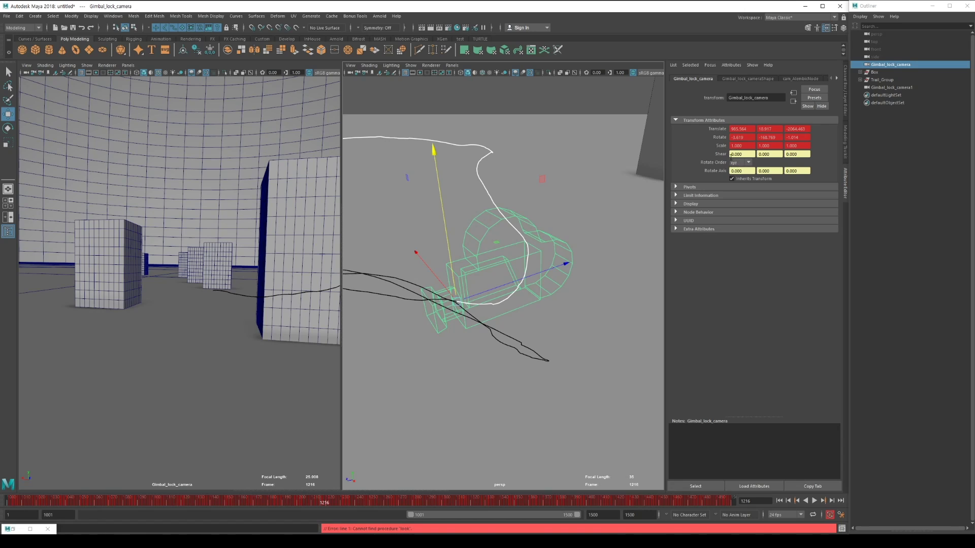
Step: Toggle Gimbal_lock_camera1's Rotate Order between xyz and yzx to compare its orientation
left_click(750, 164)
left_click(889, 87)
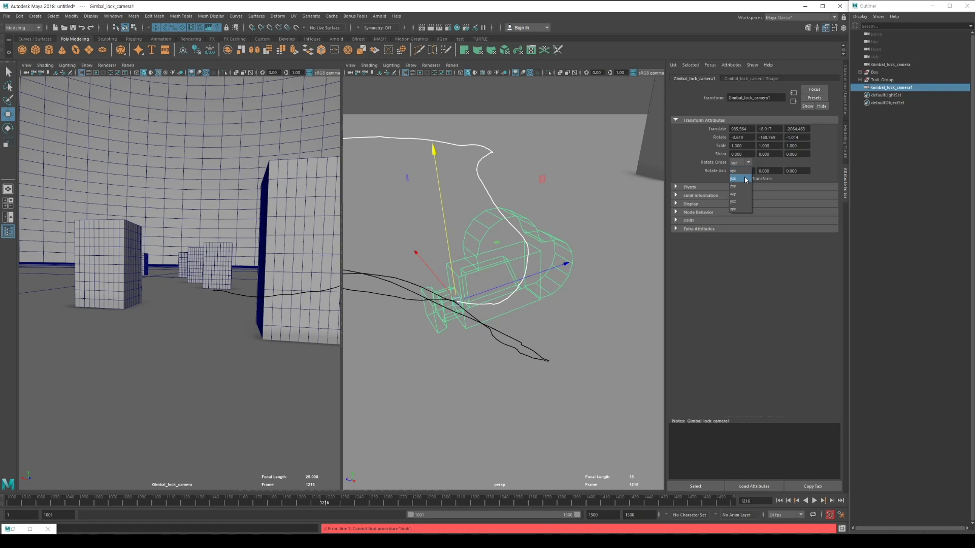
left_click(743, 178)
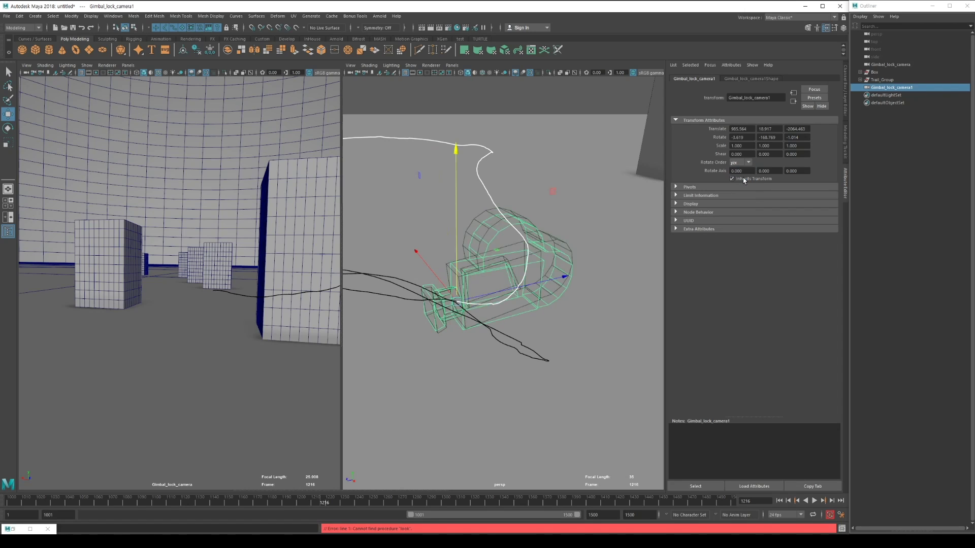
left_click_drag(491, 261, 464, 244, "alt")
left_click(739, 167)
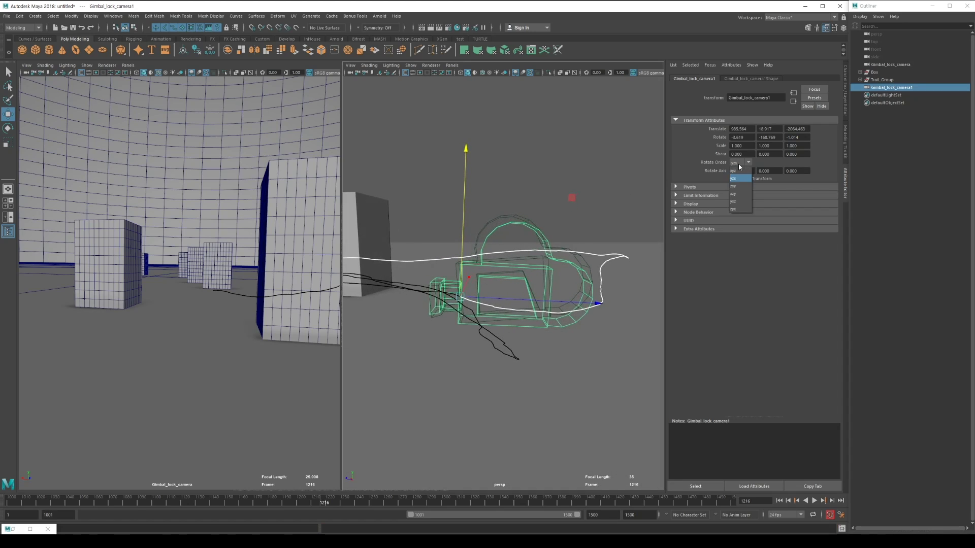
left_click(736, 171)
left_click(740, 178)
left_click(737, 171)
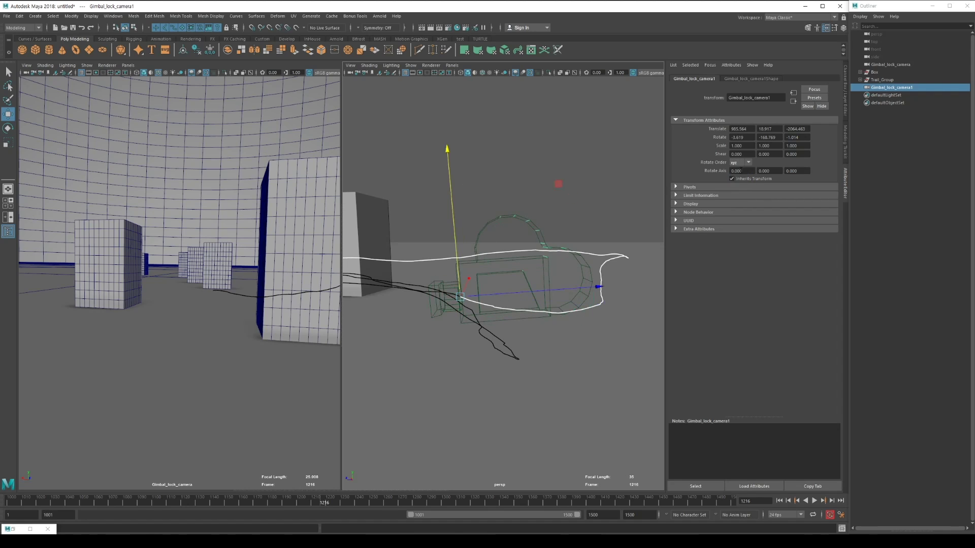
Step: Set Gimbal_lock_camera1's Rotate Order to yzx and raise it above the original camera
left_click(740, 165)
left_click(741, 178)
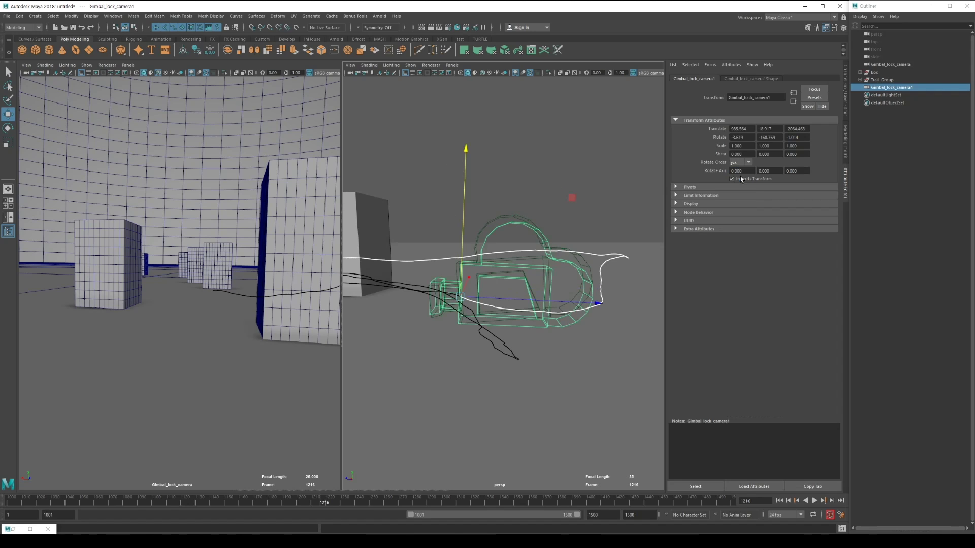
mouse_move(508, 328)
left_mouse_down("alt")
mouse_move(581, 327)
mouse_move(547, 322)
left_mouse_up("alt")
mouse_move(469, 304)
left_mouse_down()
mouse_move(569, 204)
mouse_move(608, 272)
left_mouse_up()
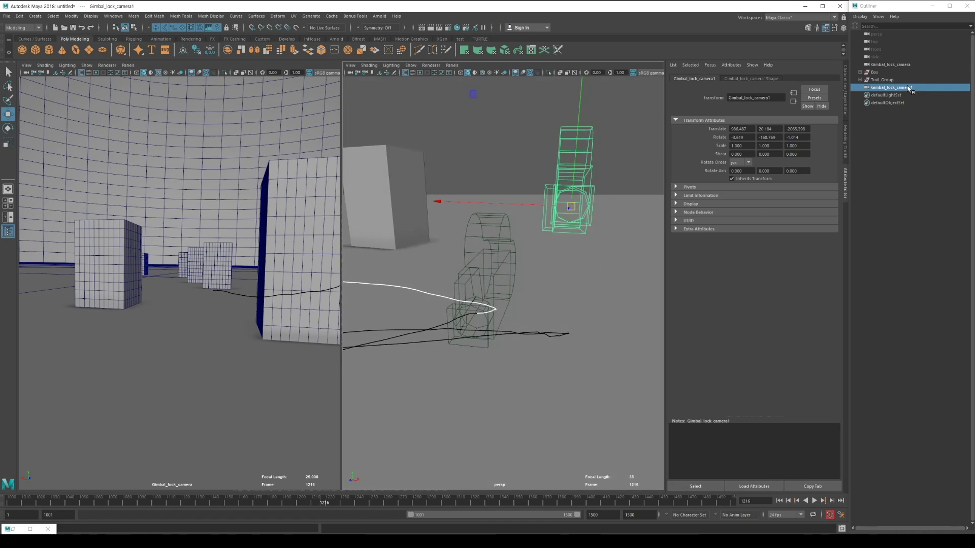
Step: Edit the duplicate's Outliner name from Gimbal_lock_camera1 to YZX_camera and confirm it
double_click(909, 88)
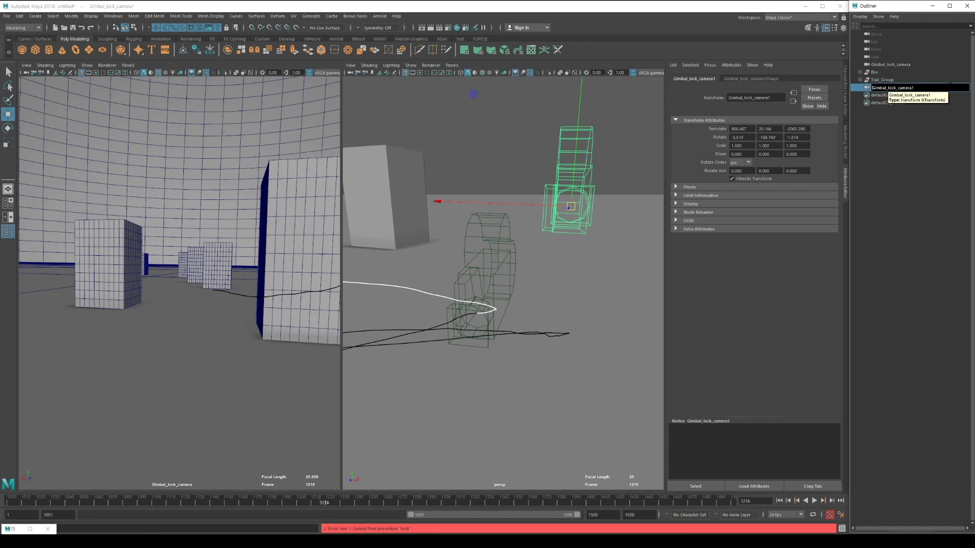
key("Home")
type("ZX")
type("_")
key("Delete")
key("Delete")
key("Delete")
key("Delete")
key("Delete")
key("Delete")
key("Delete")
key("Delete")
key("Delete")
key("Delete")
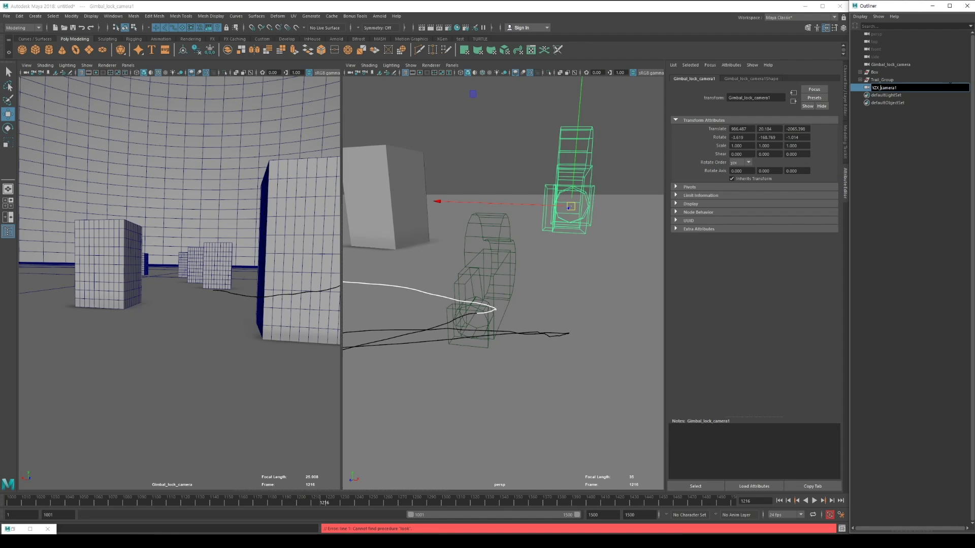
key("BackSpace")
key("Return")
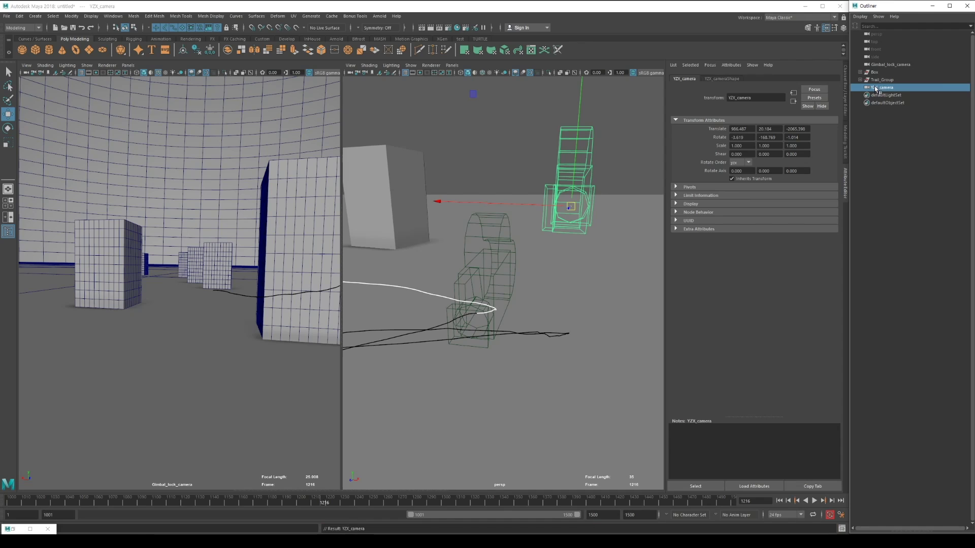
middle_click_drag(870, 84, 881, 71)
Step: Switch to the Animation menu set, tear off the Constrain menu, and bring up Parent constraint options
left_click(23, 28)
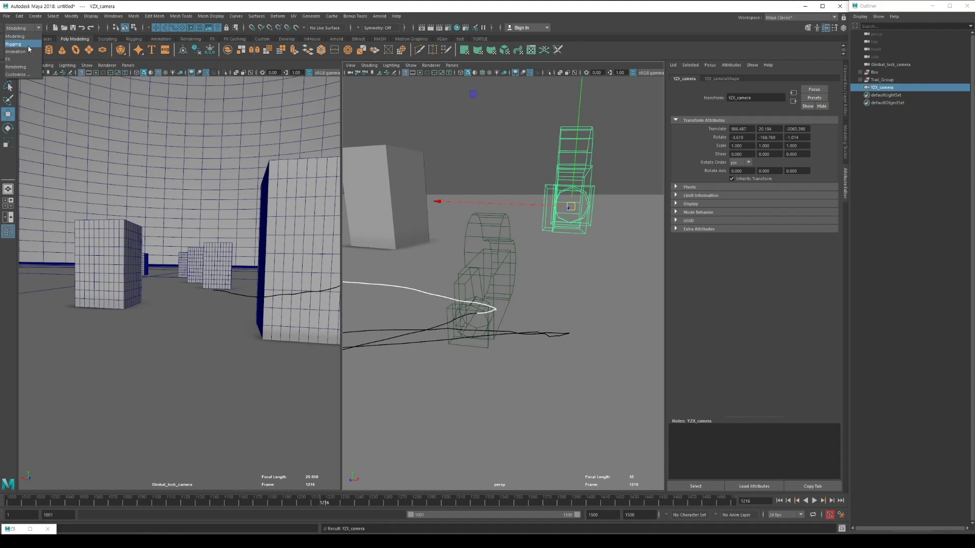
left_click(23, 51)
left_click(213, 19)
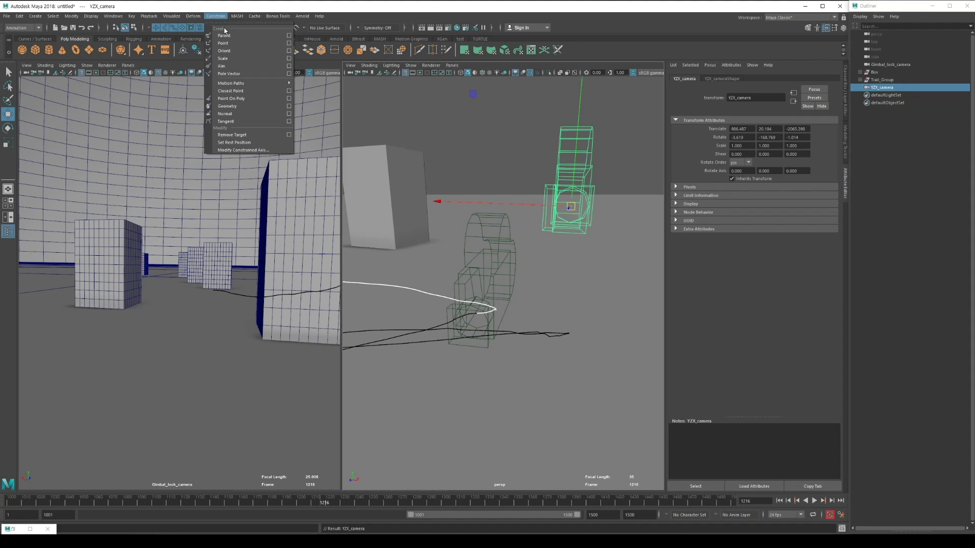
left_click(229, 23)
left_click_drag(274, 28, 284, 128)
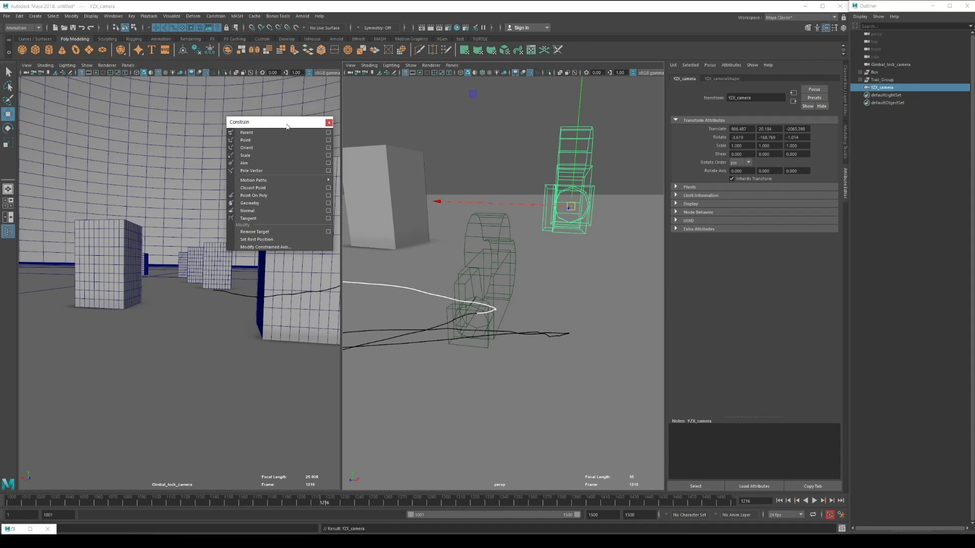
left_click(328, 132)
left_click_drag(508, 189, 224, 127)
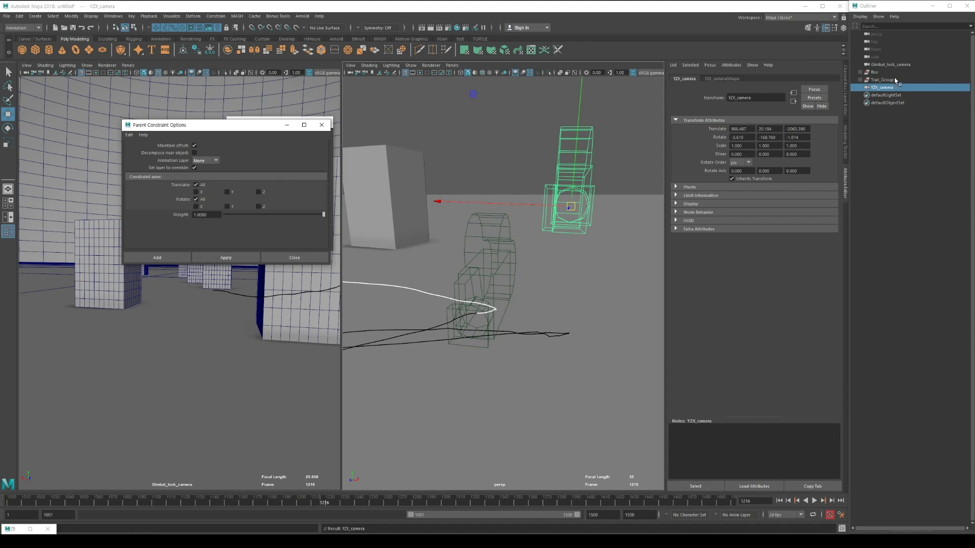
Step: Parent-constrain YZX_camera to Gimbal_lock_camera with Maintain offset off, then close the options
left_click(898, 64)
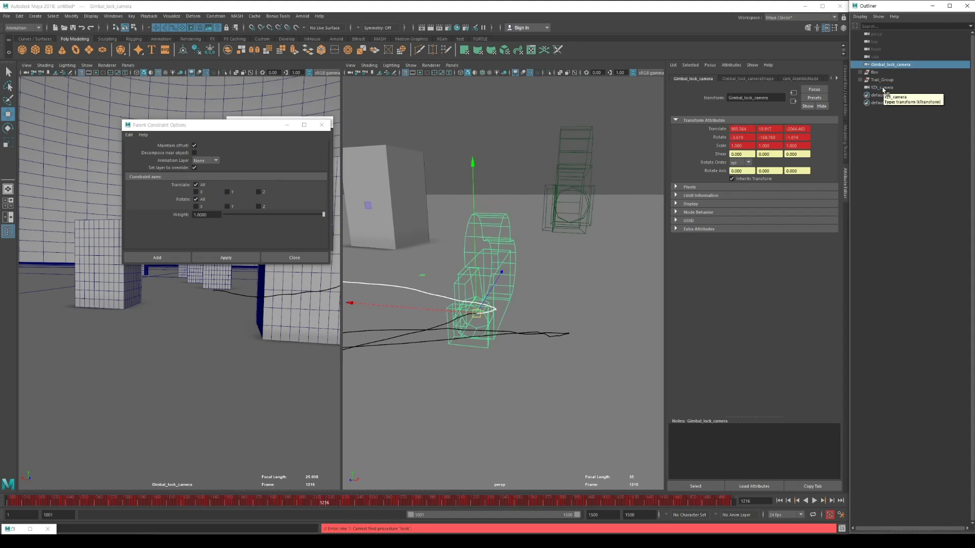
left_click(883, 88, "ctrl")
left_click_drag(540, 208, 506, 200, "alt")
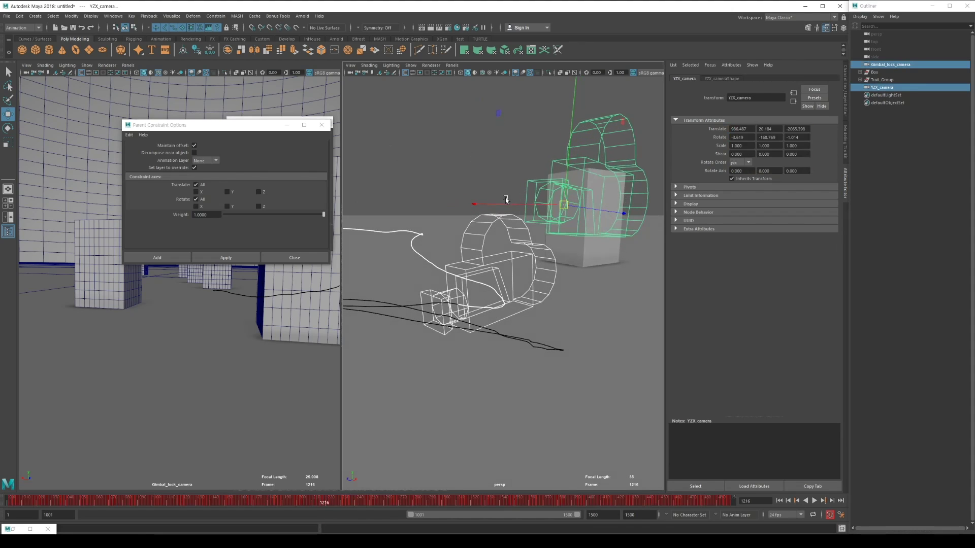
left_click(193, 145)
left_click(231, 256)
key("f")
left_click_drag(501, 273, 506, 281, "alt")
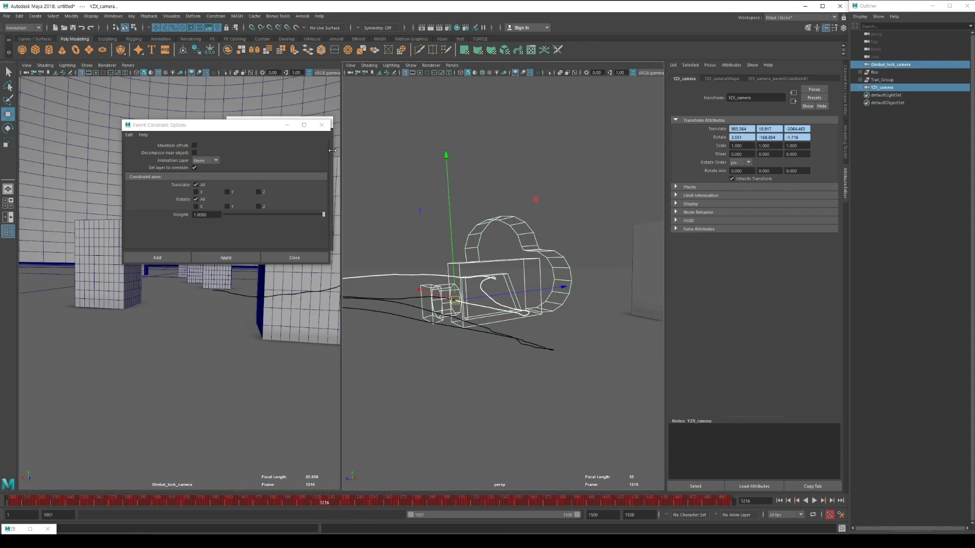
left_click(298, 258)
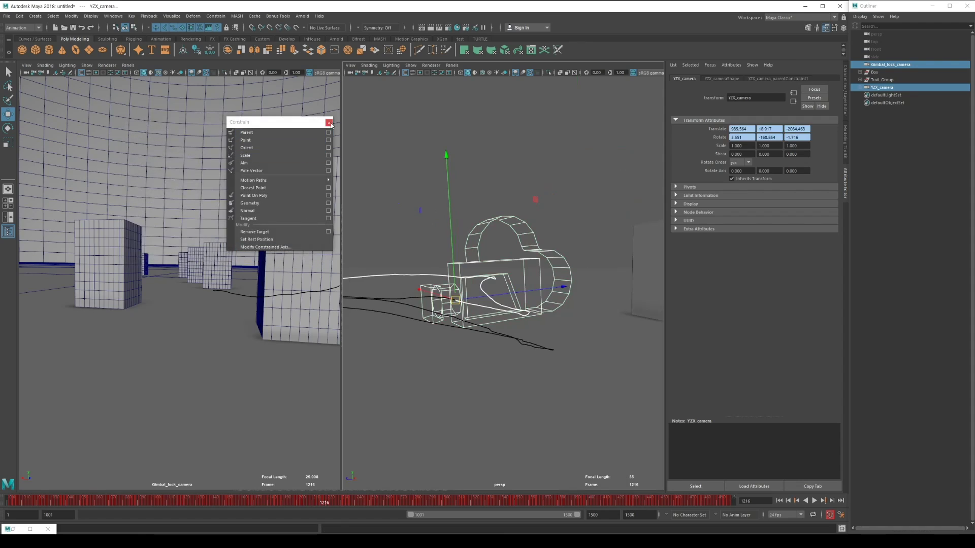
Step: Close the floating Constrain panel and browse the cameras available to the left viewport
left_click(892, 64)
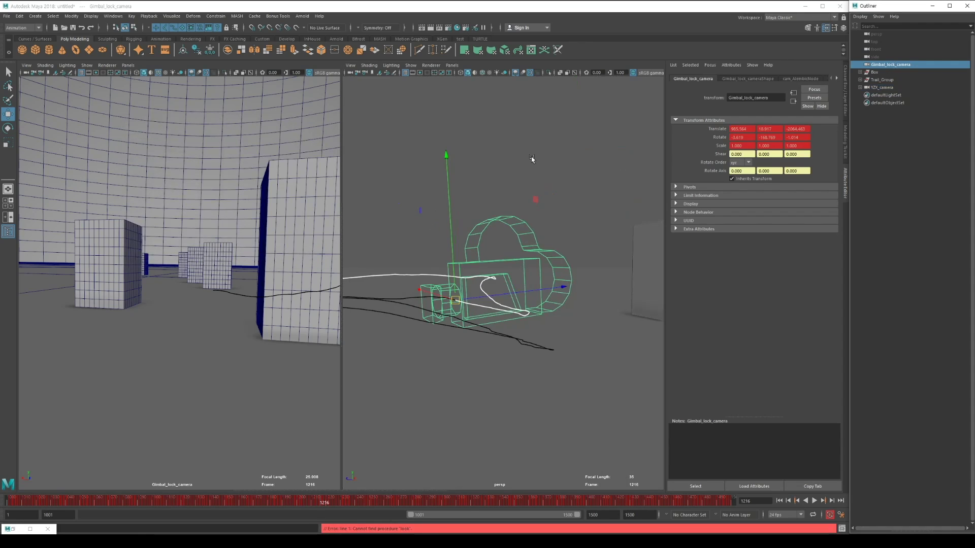
left_click(882, 87)
middle_click_drag(883, 87, 246, 209)
left_click(897, 65)
middle_click_drag(897, 65, 121, 165)
left_click(128, 66)
mouse_move(141, 72)
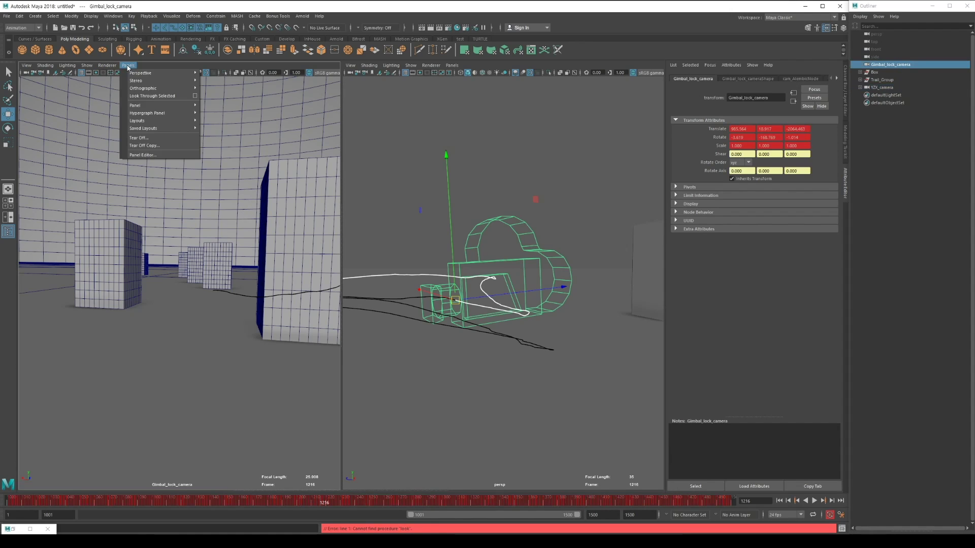
left_click(225, 75)
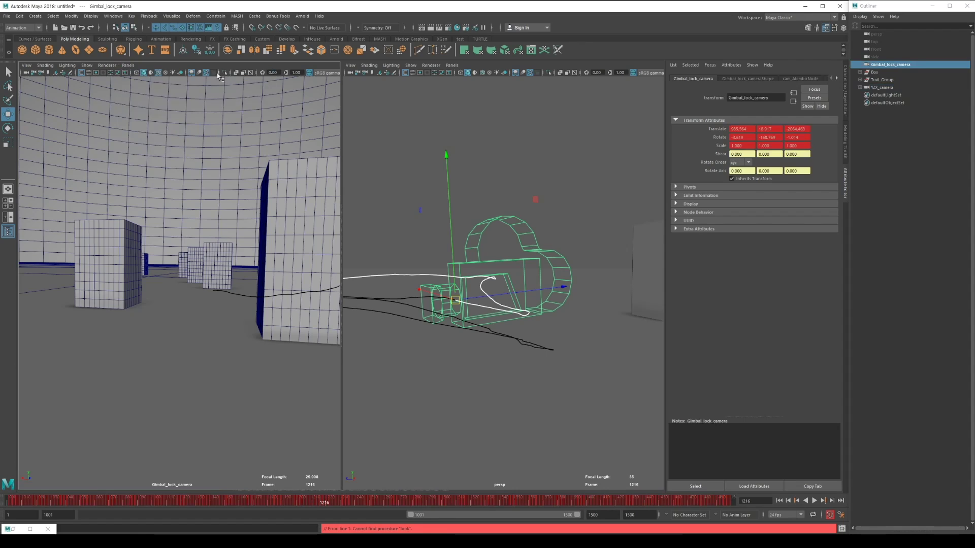
Step: Switch the left view between YZX_camera and Gimbal_lock_camera, ending on YZX_camera
left_click(127, 66)
mouse_move(141, 72)
left_click(233, 85)
left_click(128, 66)
left_click(225, 76)
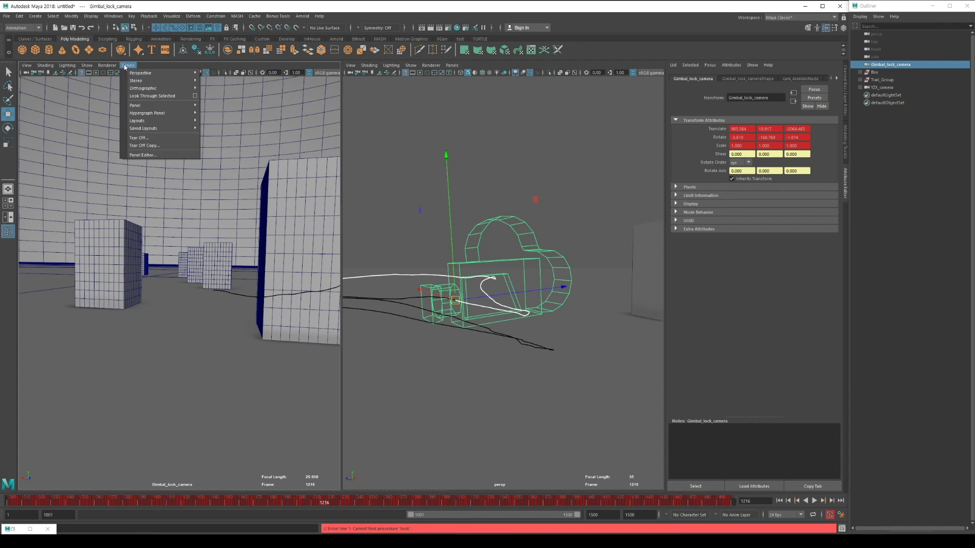
left_click(128, 66)
left_click(224, 83)
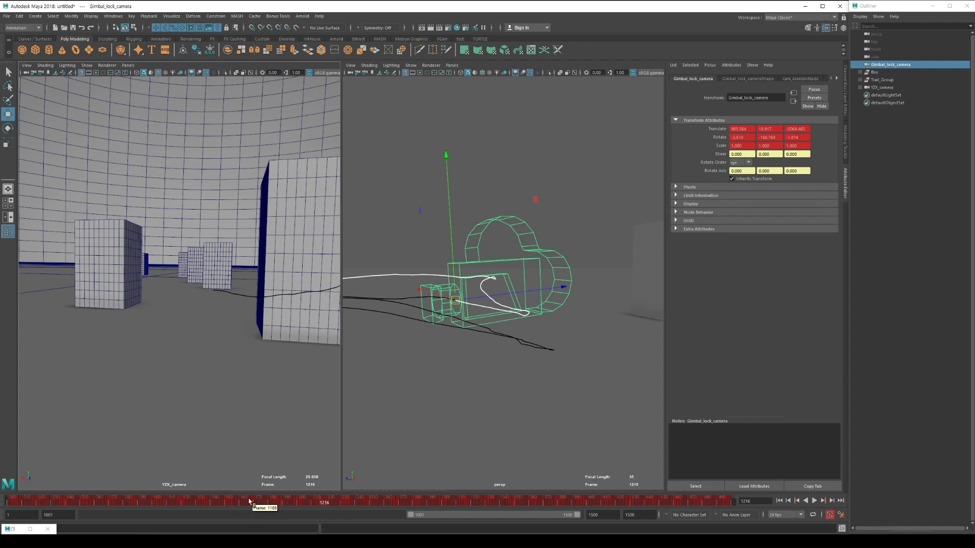
Step: At frame 1108, compare Gimbal_lock_camera's view, then return the left view to YZX_camera and select it
left_click_drag(211, 500, 167, 500)
left_click(128, 65)
mouse_move(141, 72)
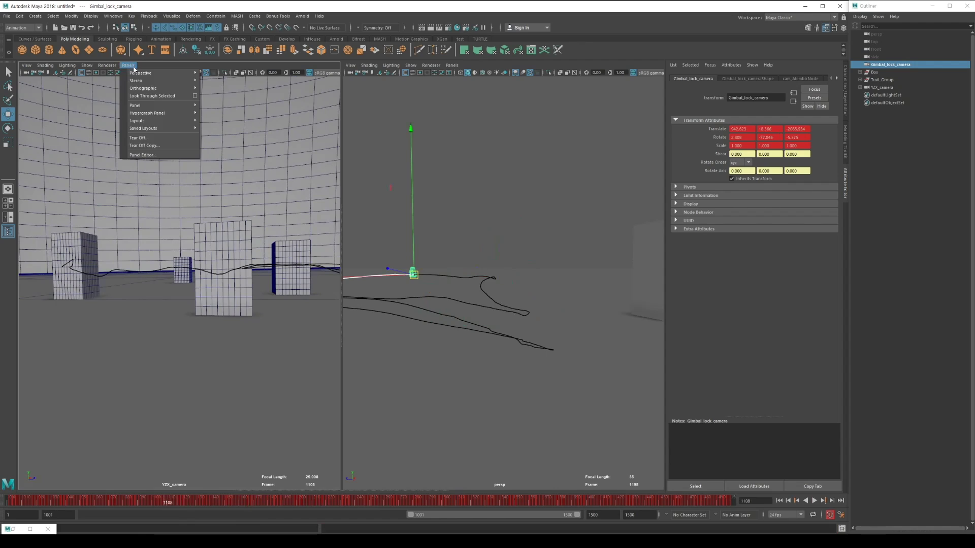
left_click(225, 76)
left_click(128, 65)
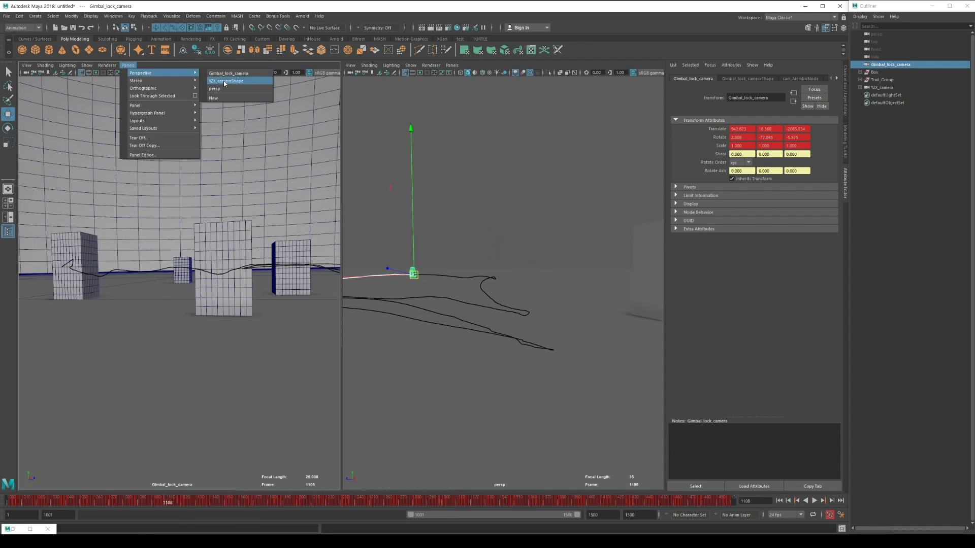
left_click(224, 81)
left_click(882, 87)
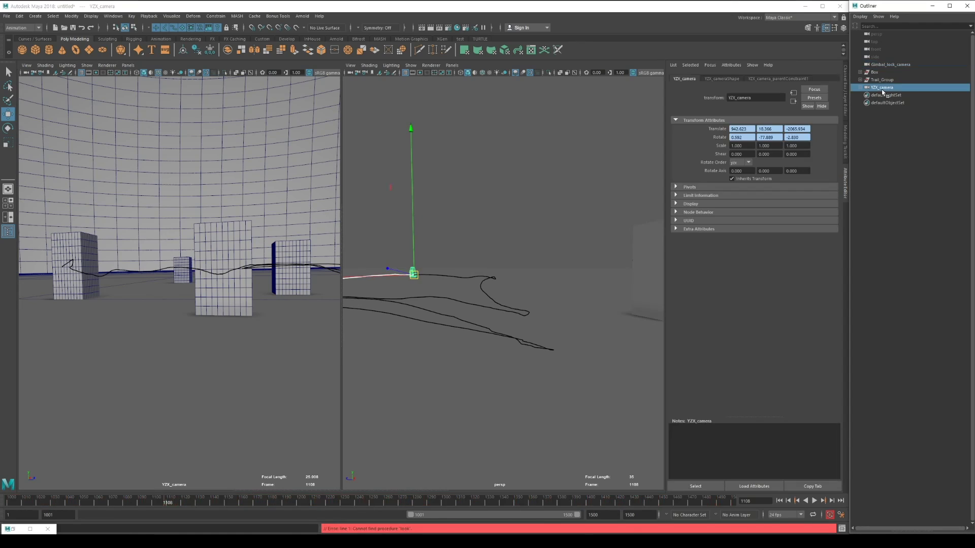
left_click_drag(872, 89, 898, 87)
Step: Bake YZX_camera's translate and rotate channels to keys over 1001–1500 and display only Rotate X
left_click(14, 530)
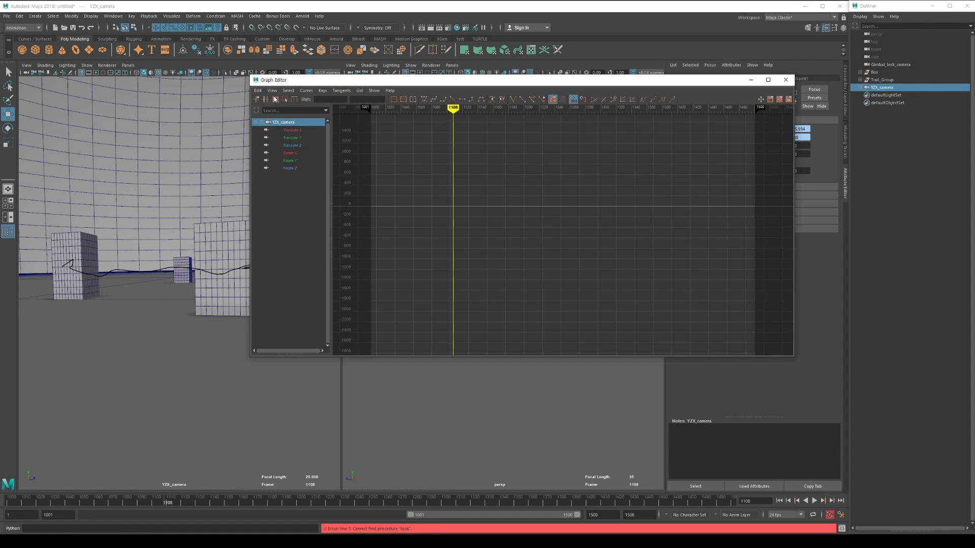
left_click(258, 91)
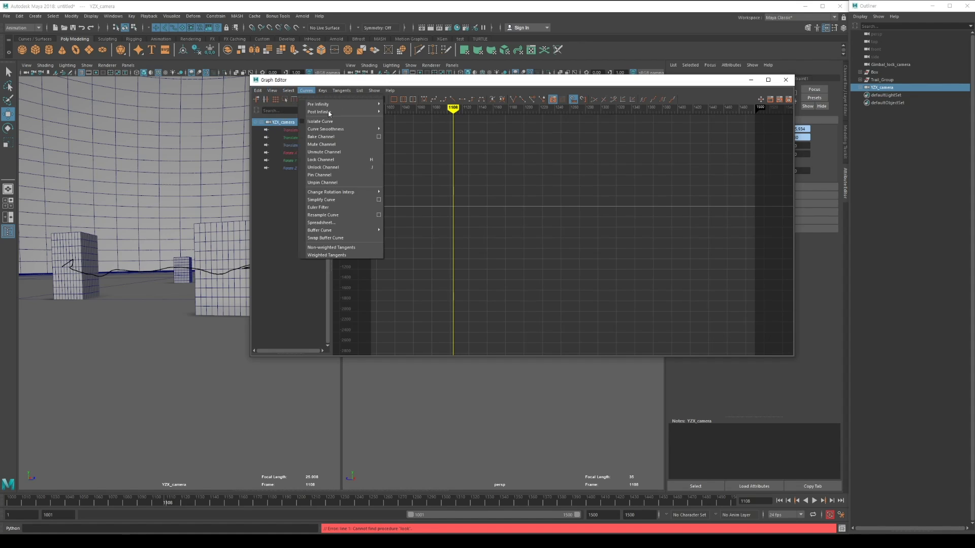
left_click(335, 138)
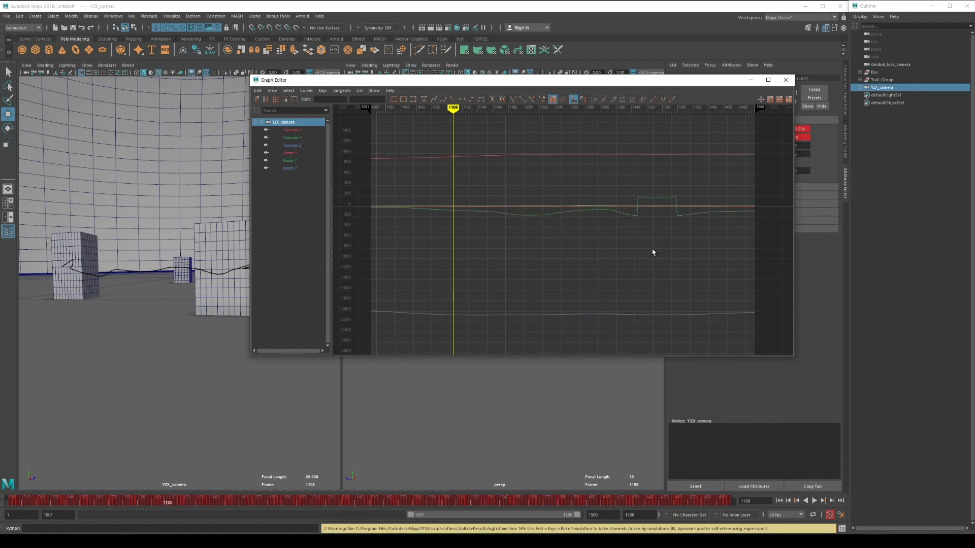
left_click(302, 153)
Step: Frame YZX_camera's Rotate X and Y curves, then show all its curves and select every key
key("f")
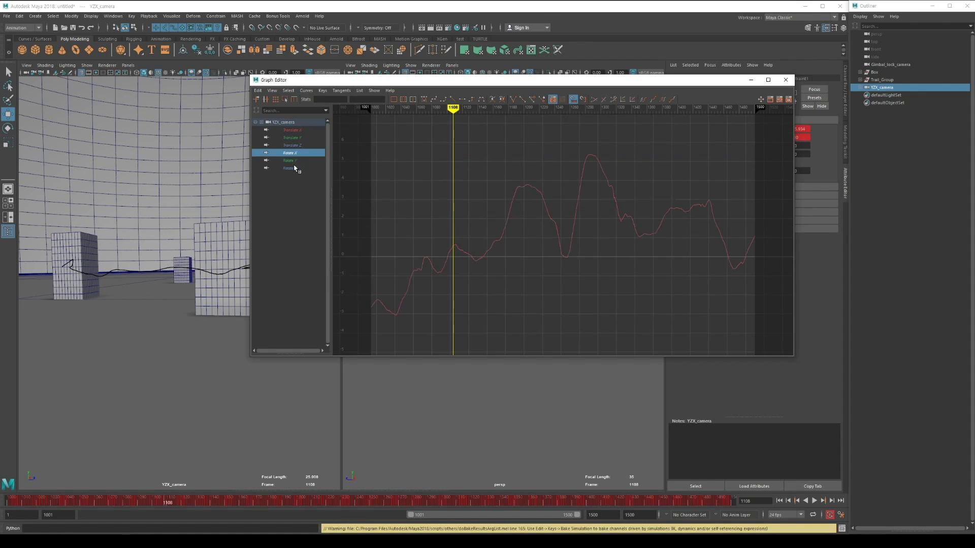
left_click(298, 162)
key("f")
left_click(294, 170)
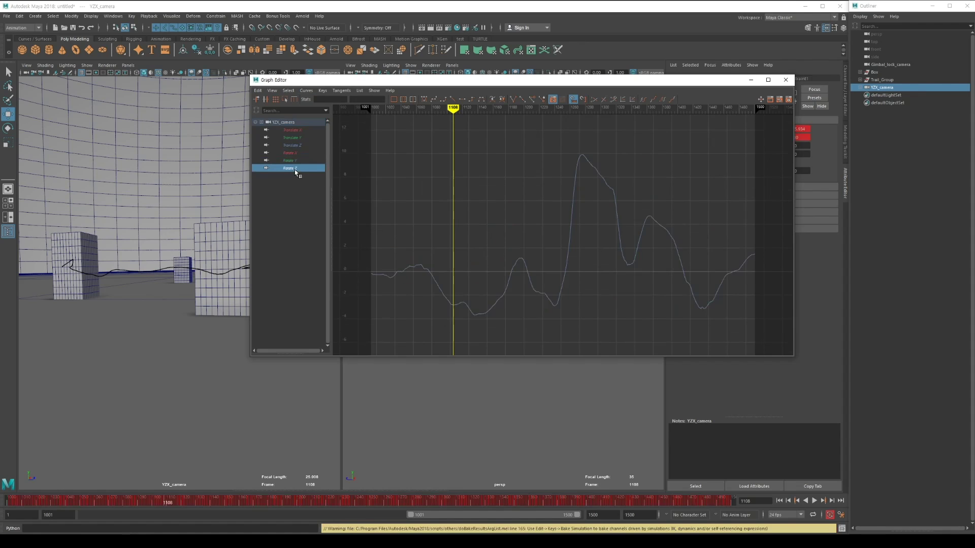
left_click(292, 122)
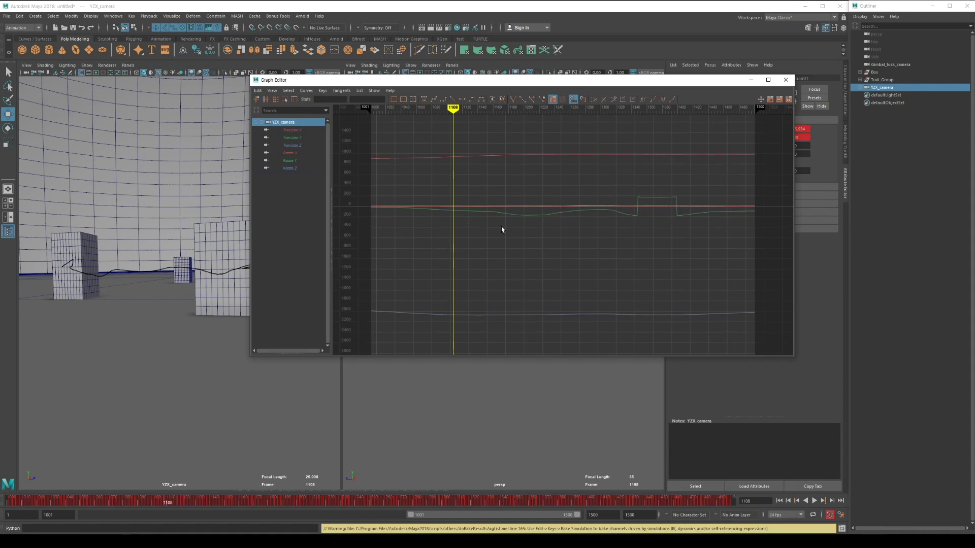
key("a")
left_click_drag(415, 152, 723, 320)
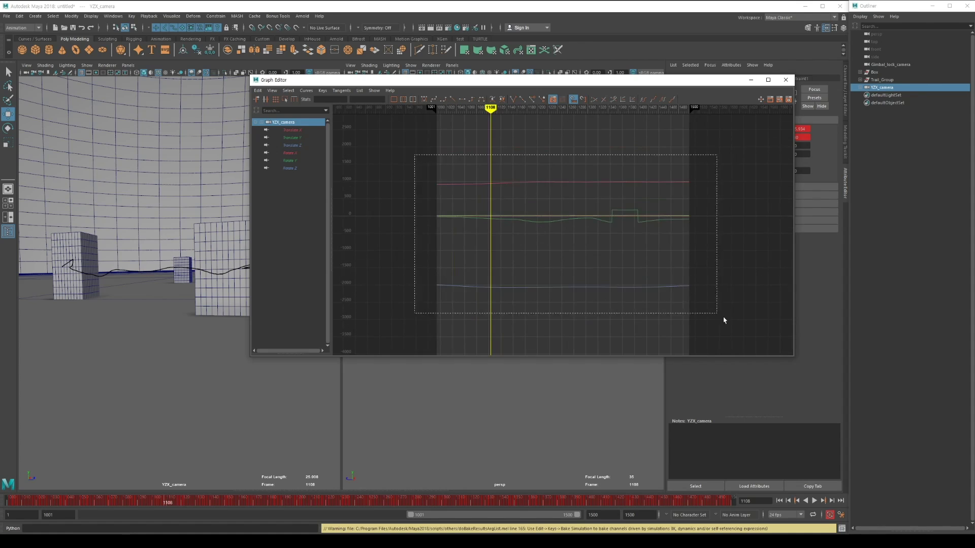
Step: Apply an Euler filter to the selected curves and inspect the rotate and translate curves
left_click(293, 92)
left_click(318, 207)
left_click(583, 261)
left_click(293, 168)
key("f")
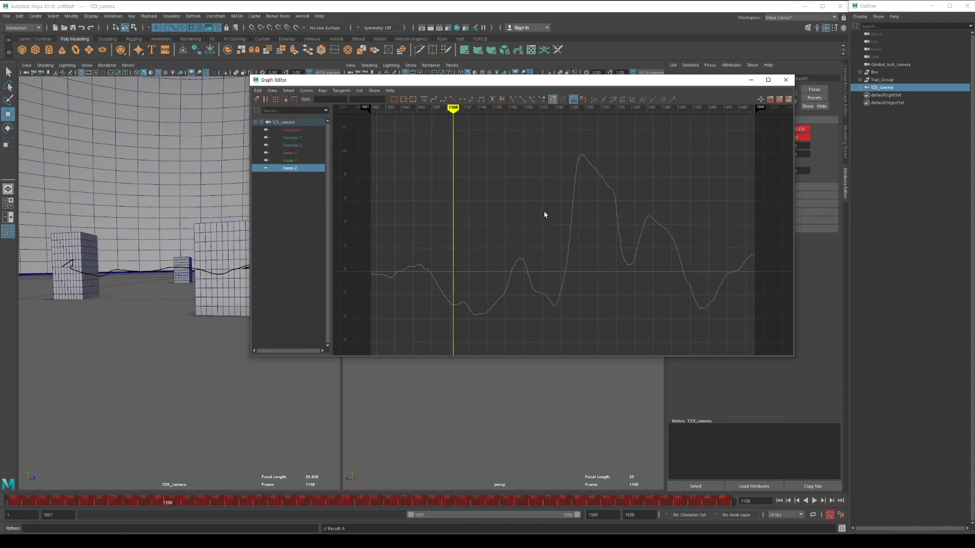
left_click(293, 160)
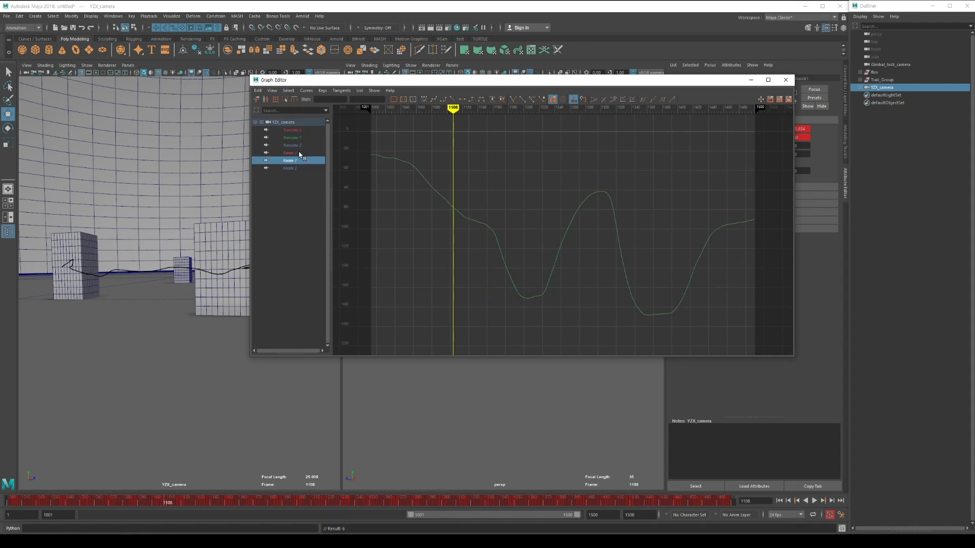
left_click(300, 153)
left_click(299, 145)
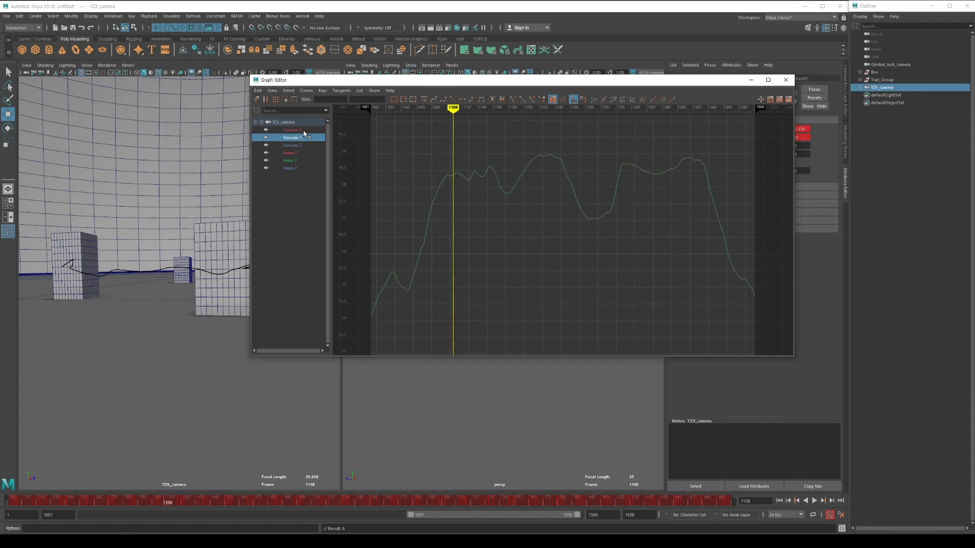
left_click(303, 130)
Step: Delete YZX_camera_parentConstraint1 and confirm YZX_camera's baked translate and rotate curves remain
left_click(861, 89)
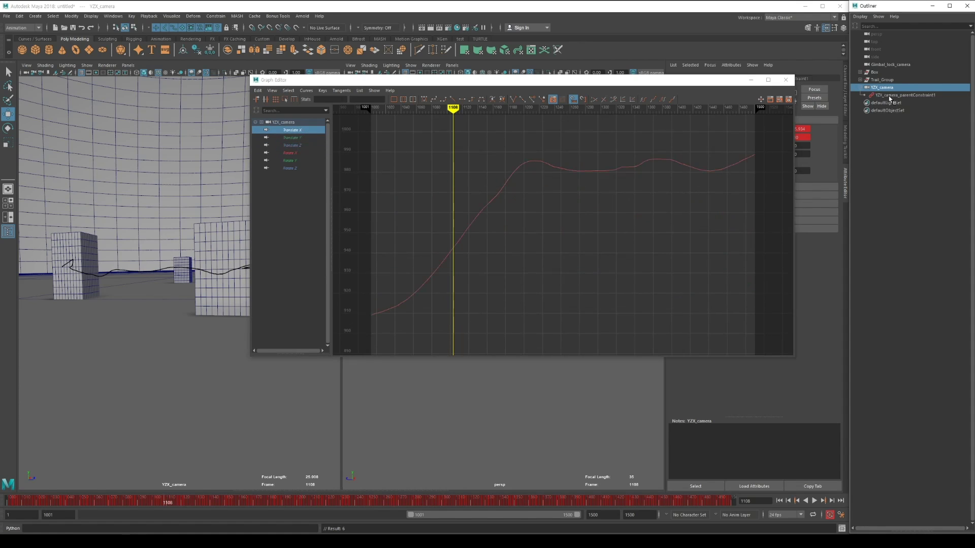
left_click(901, 95)
key("Delete")
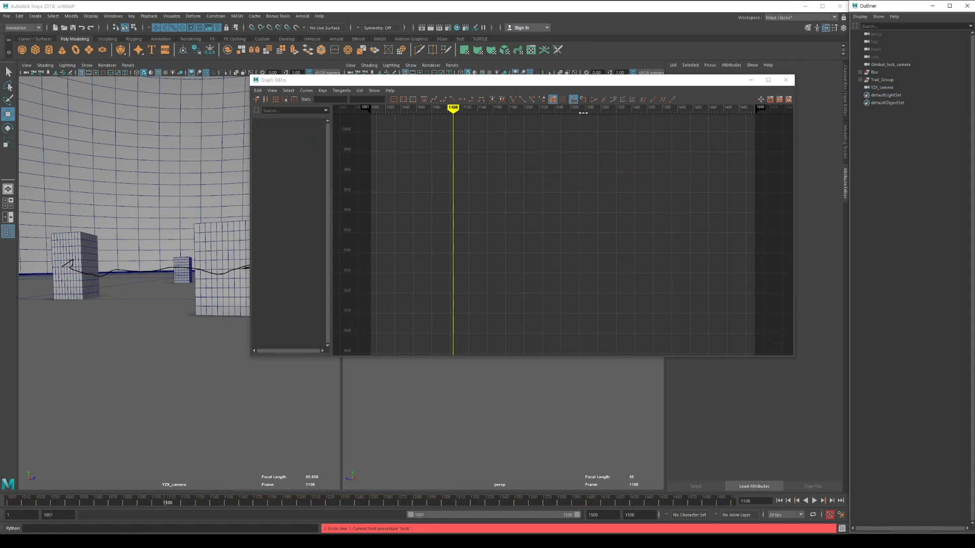
left_click(883, 87)
left_click(303, 131)
left_click(299, 139)
left_click(294, 153)
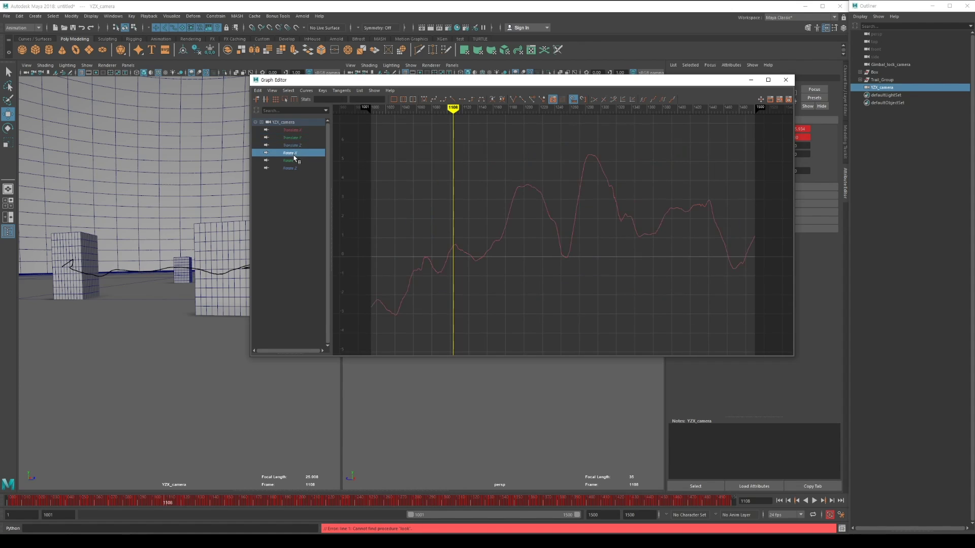
left_click(295, 161)
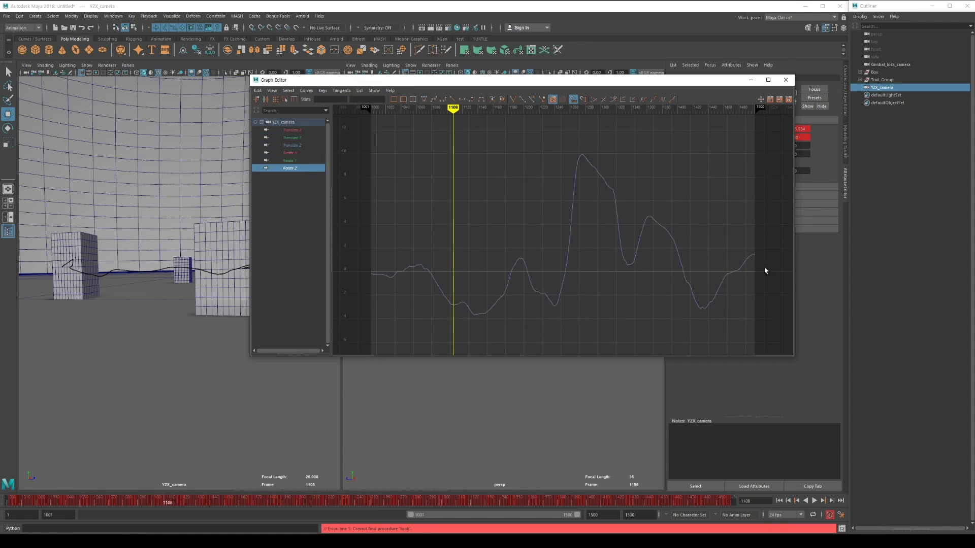
left_click(894, 65)
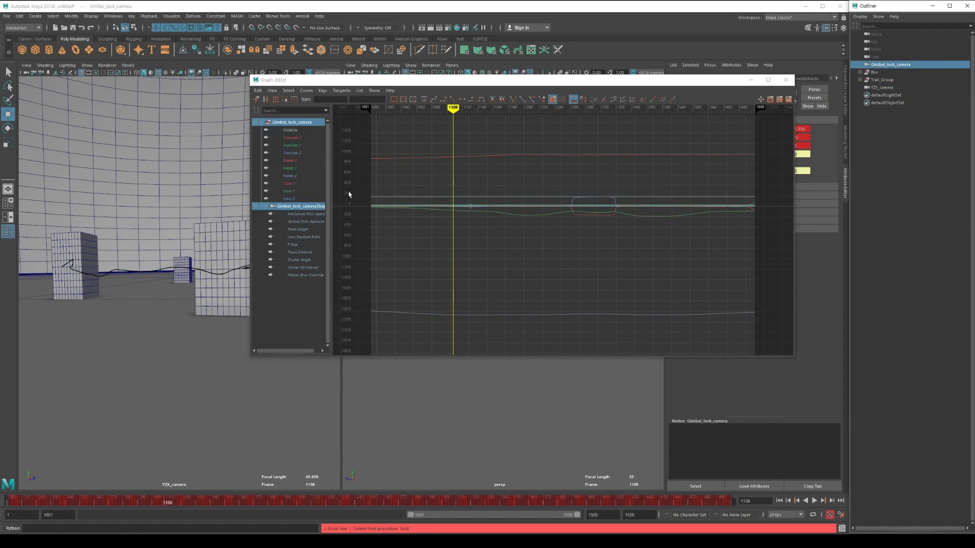
Step: Compare Gimbal_lock_camera's stepped Rotate X curve with YZX_camera's smooth one, then close the Graph Editor
left_click(290, 161)
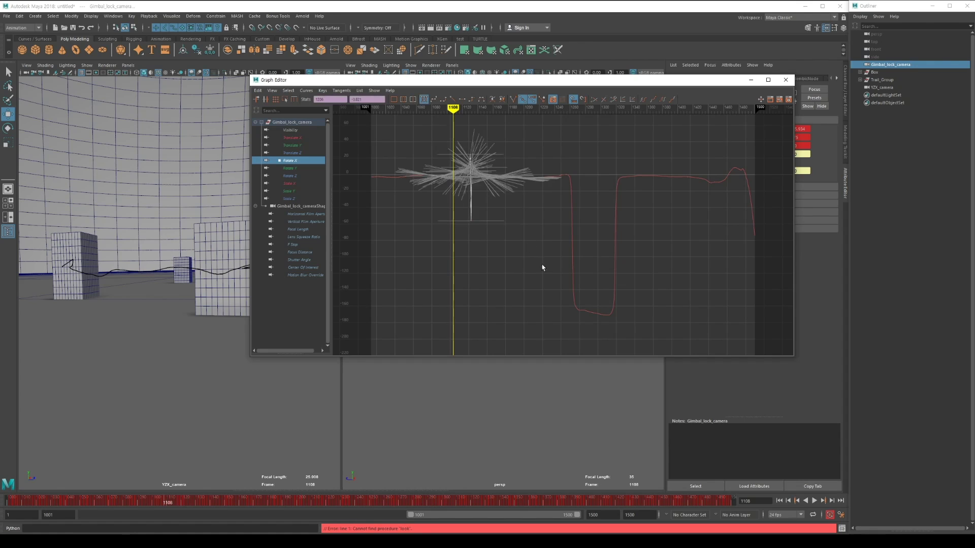
left_click(882, 88)
left_click(292, 153)
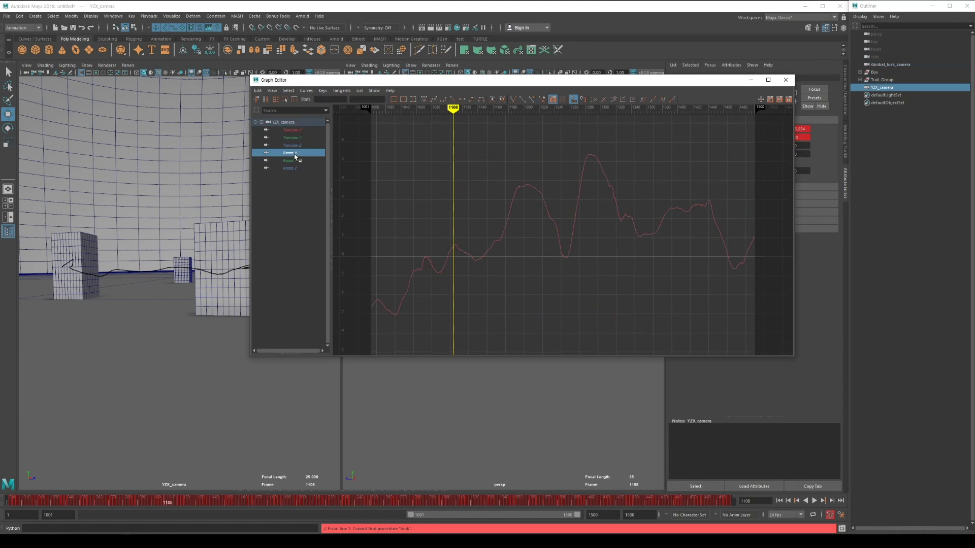
left_click(785, 80)
Step: Look through Gimbal_lock_camera with wireframe on shaded and play the animation to compare both views
mouse_move(435, 263)
left_mouse_down("alt")
mouse_move(431, 311)
mouse_move(477, 289)
mouse_move(400, 268)
mouse_move(521, 327)
mouse_move(459, 337)
mouse_move(483, 334)
left_mouse_up("alt")
key("alt+v")
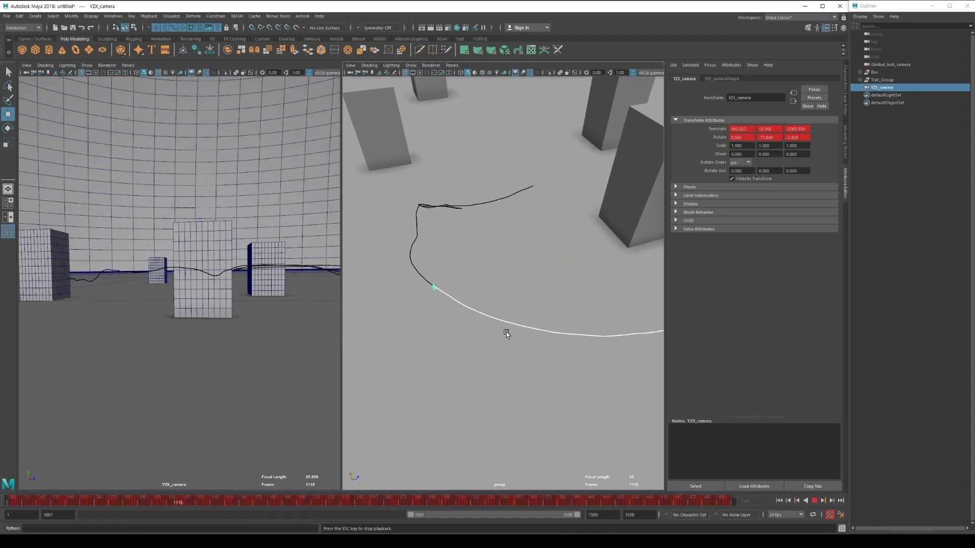
key("Escape")
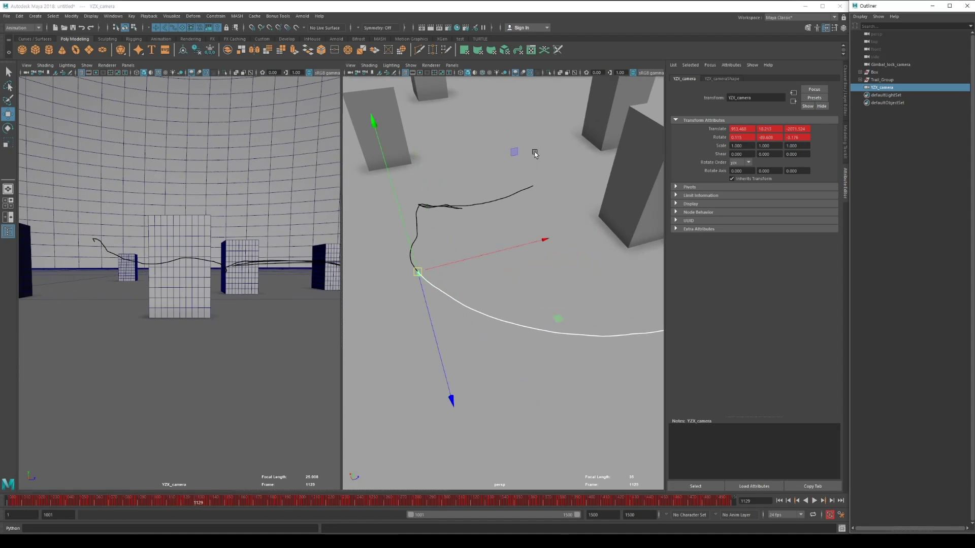
left_click(893, 65)
key("l")
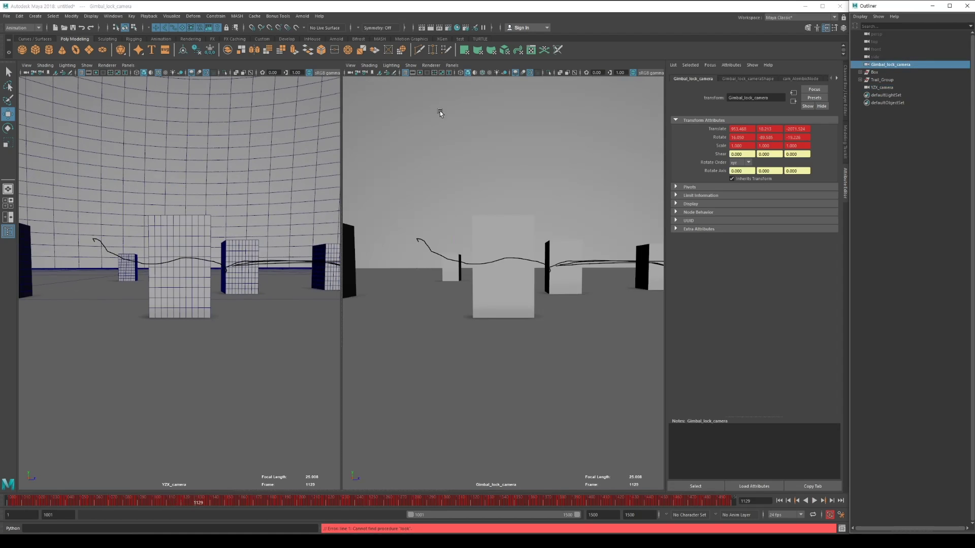
left_click(482, 73)
key("alt+v")
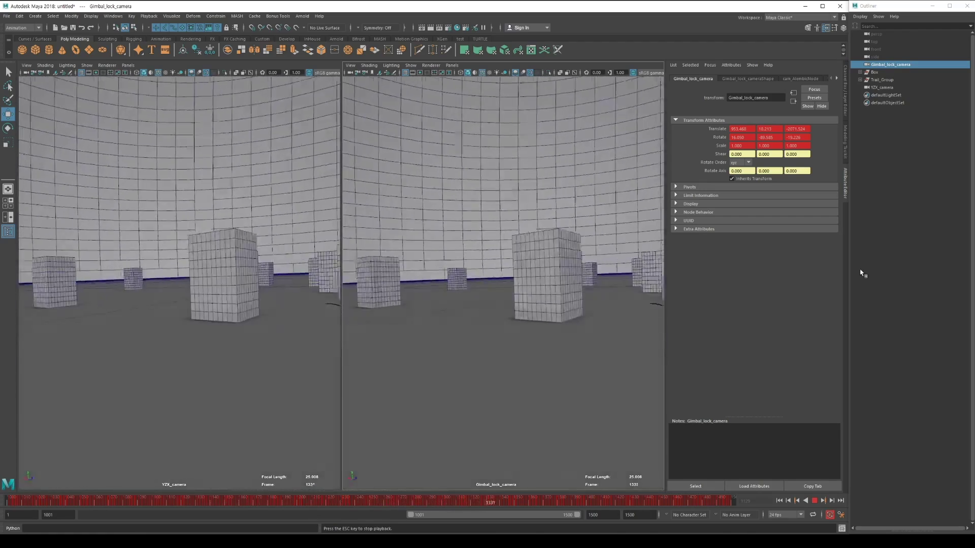
key("Escape")
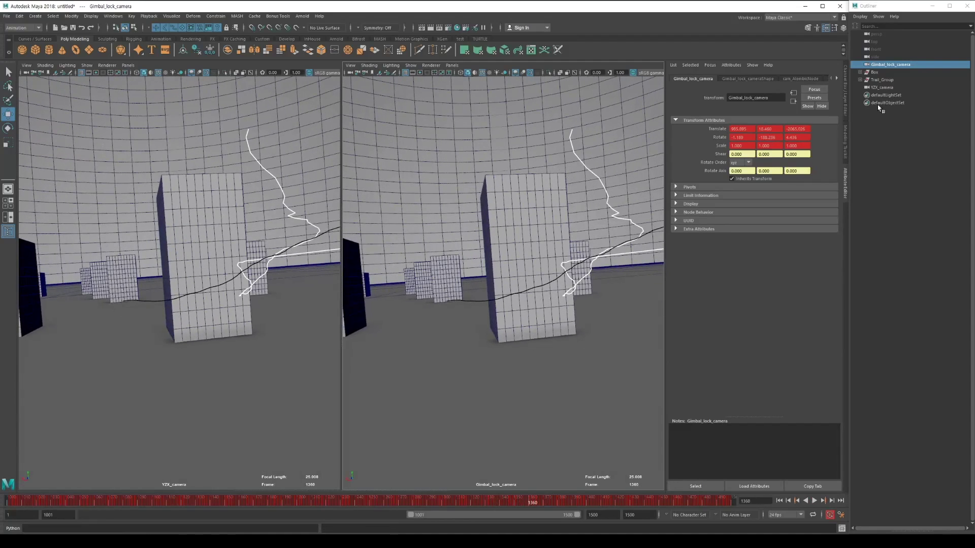
Step: Select Gimbal_lock_camera, then YZX_camera to check its rotate order
left_click(879, 108)
left_click(893, 67)
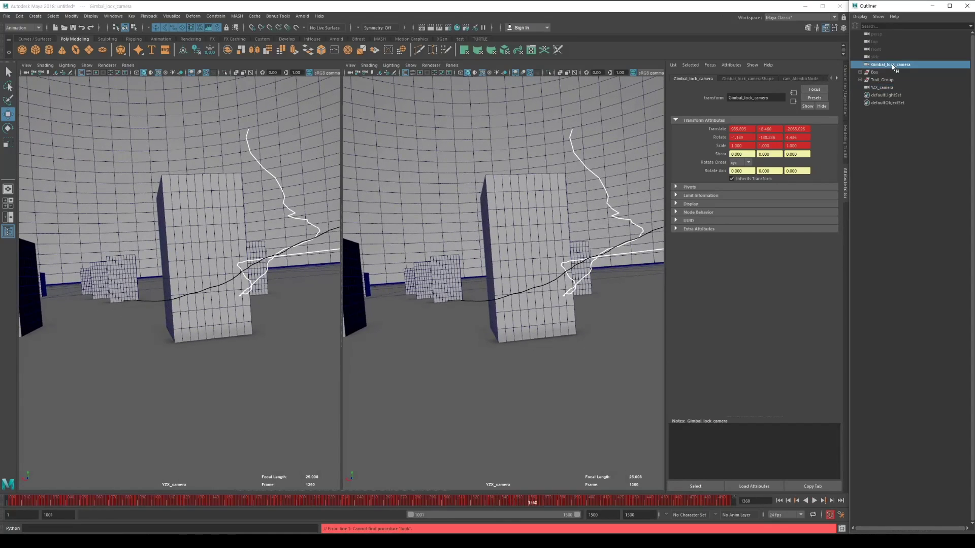
left_click(885, 88)
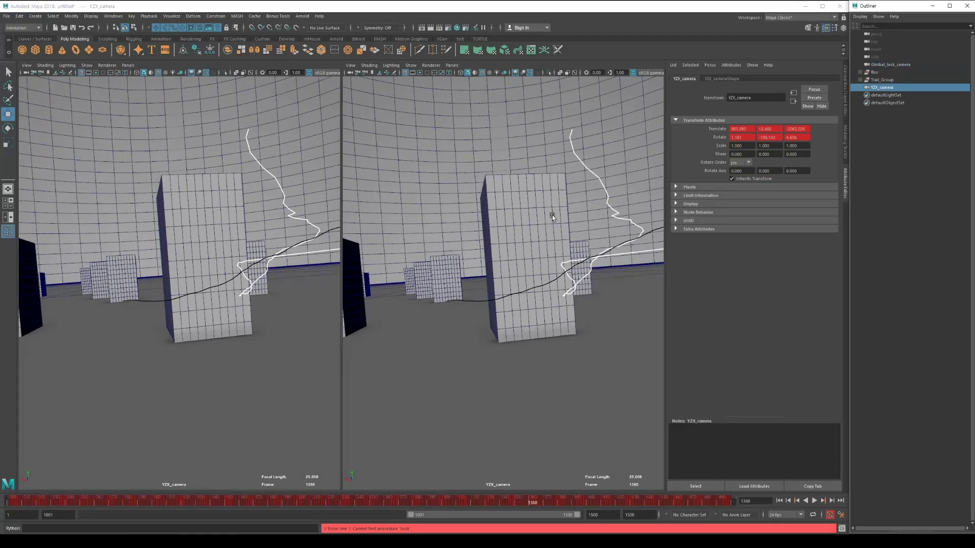
left_click(116, 17)
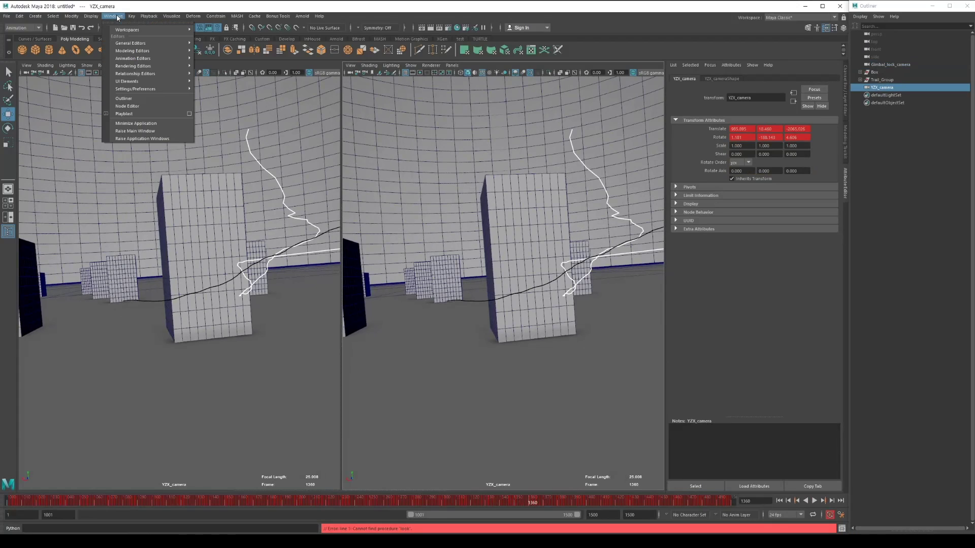
left_click(223, 65)
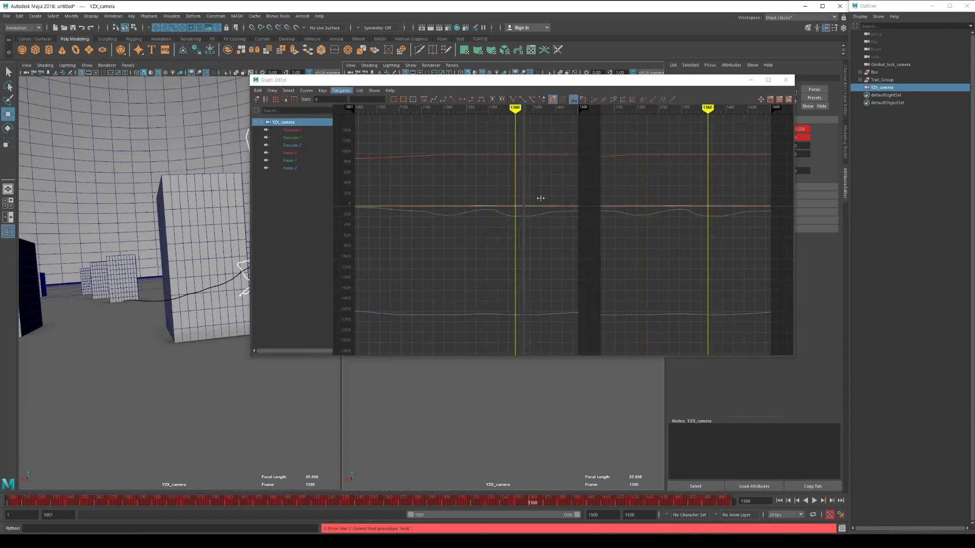
left_click(302, 153)
left_click(303, 161)
left_click(296, 145)
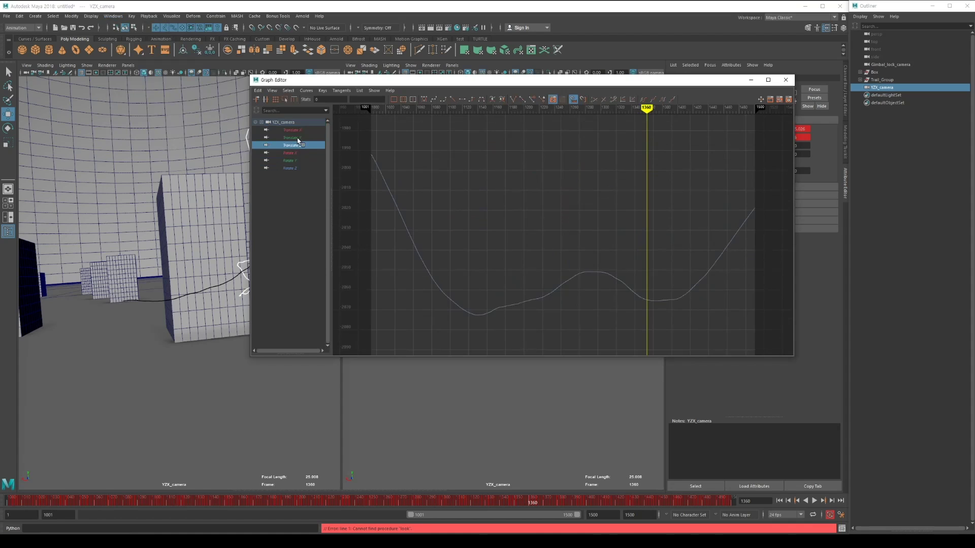
left_click(305, 130)
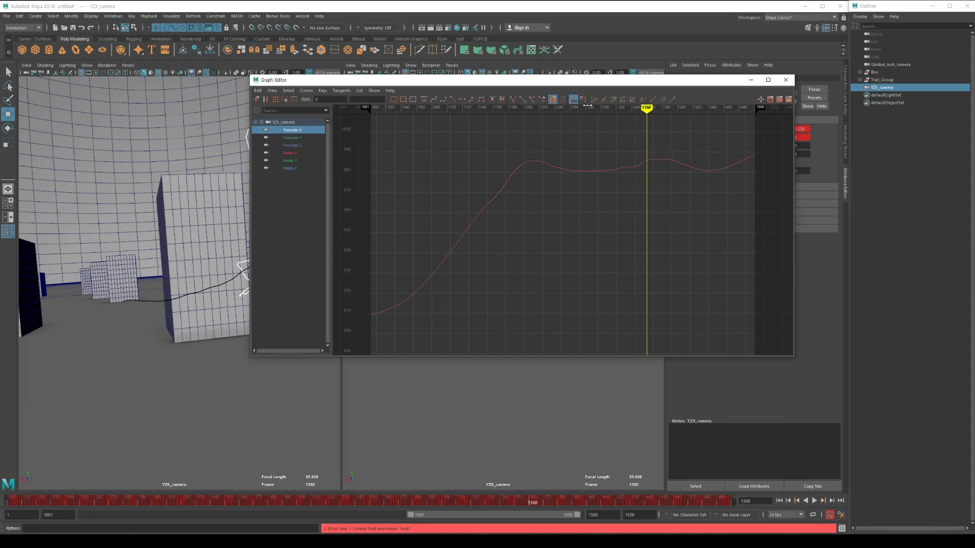
left_click_drag(639, 80, 462, 138)
left_click(610, 140)
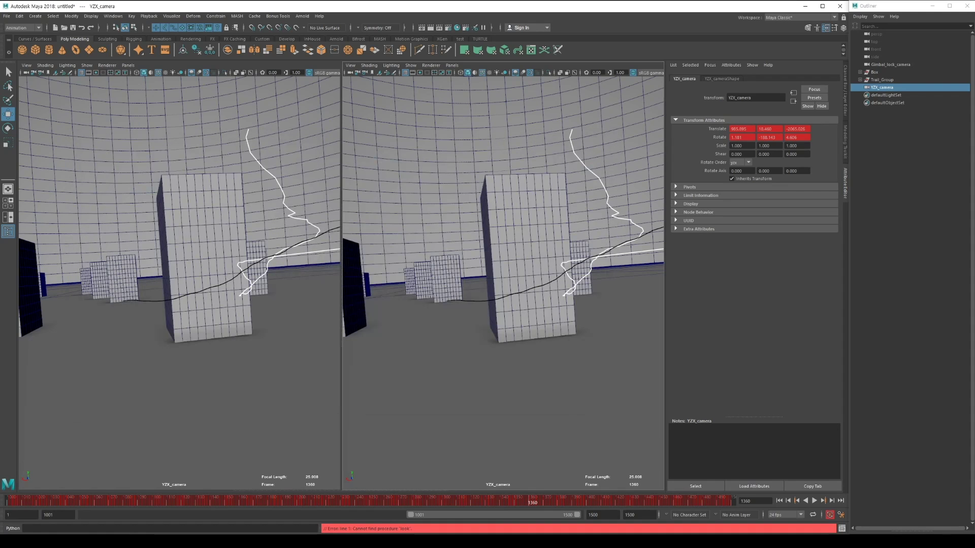